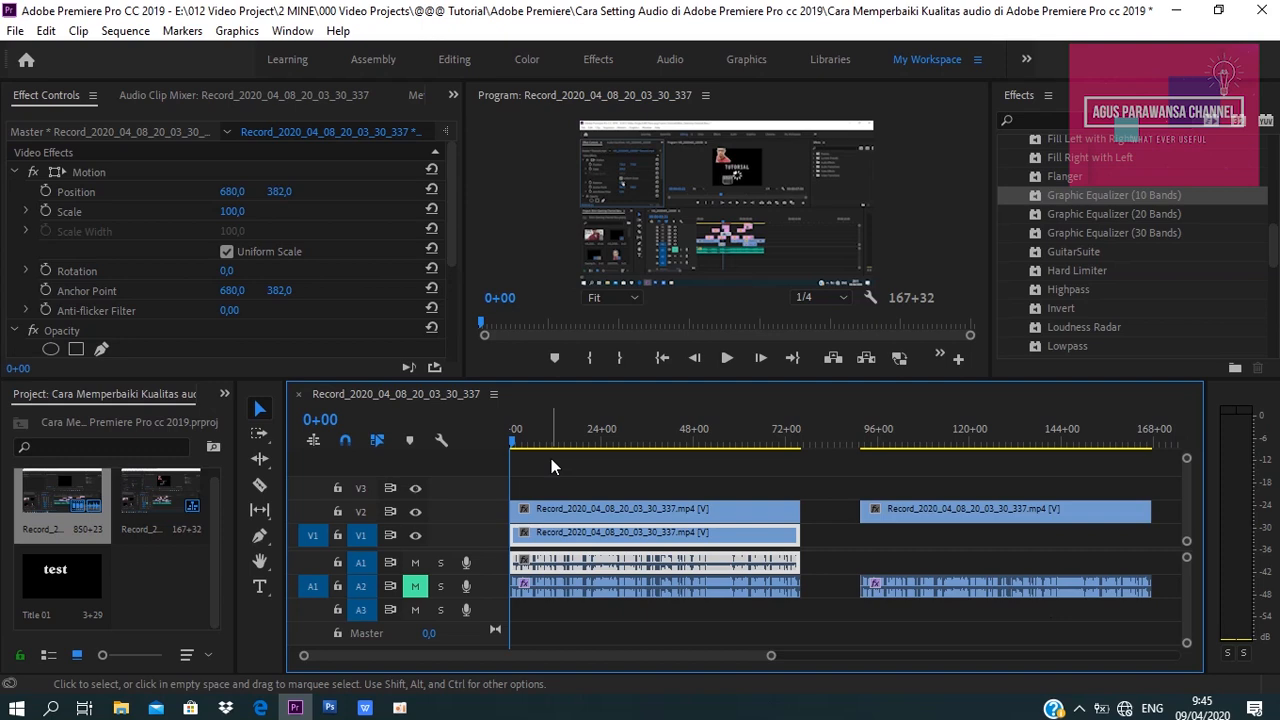
Hide the V2 video track and play the sequence from its start.
{"action": "left_click", "coordinate": [522, 452]}
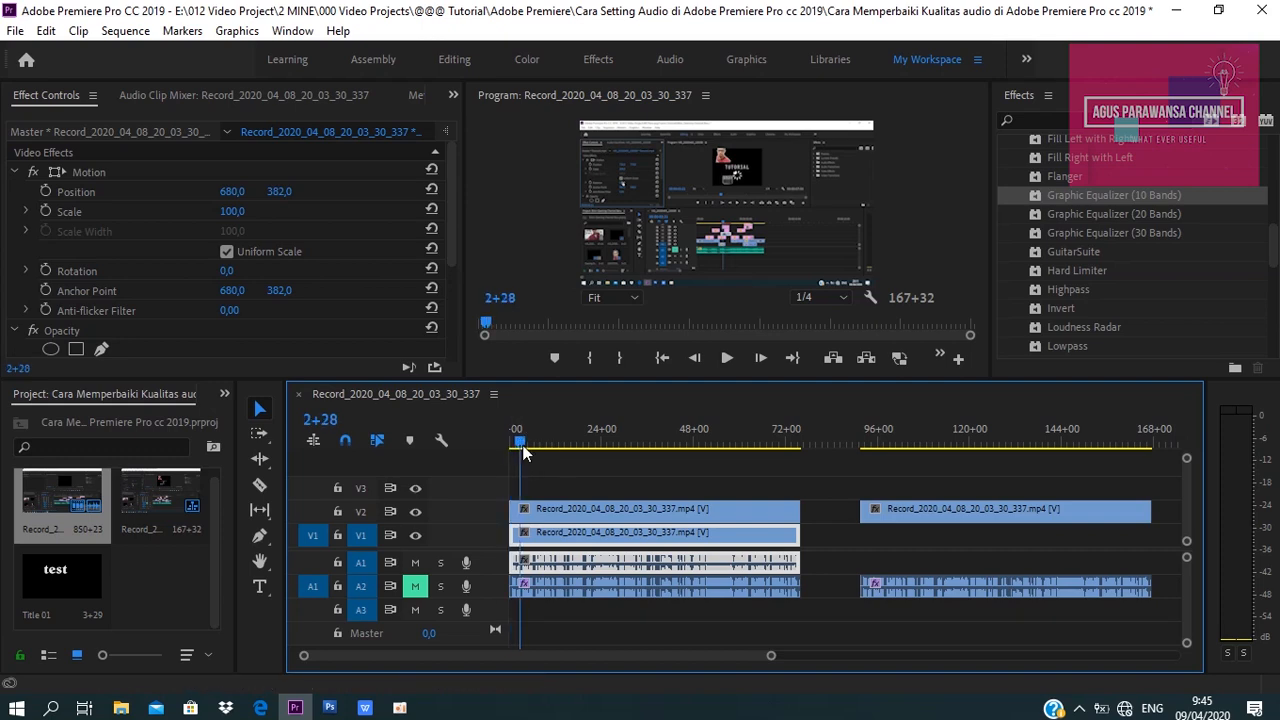
{"action": "left_click_drag", "start_coordinate": [522, 452], "coordinate": [493, 451]}
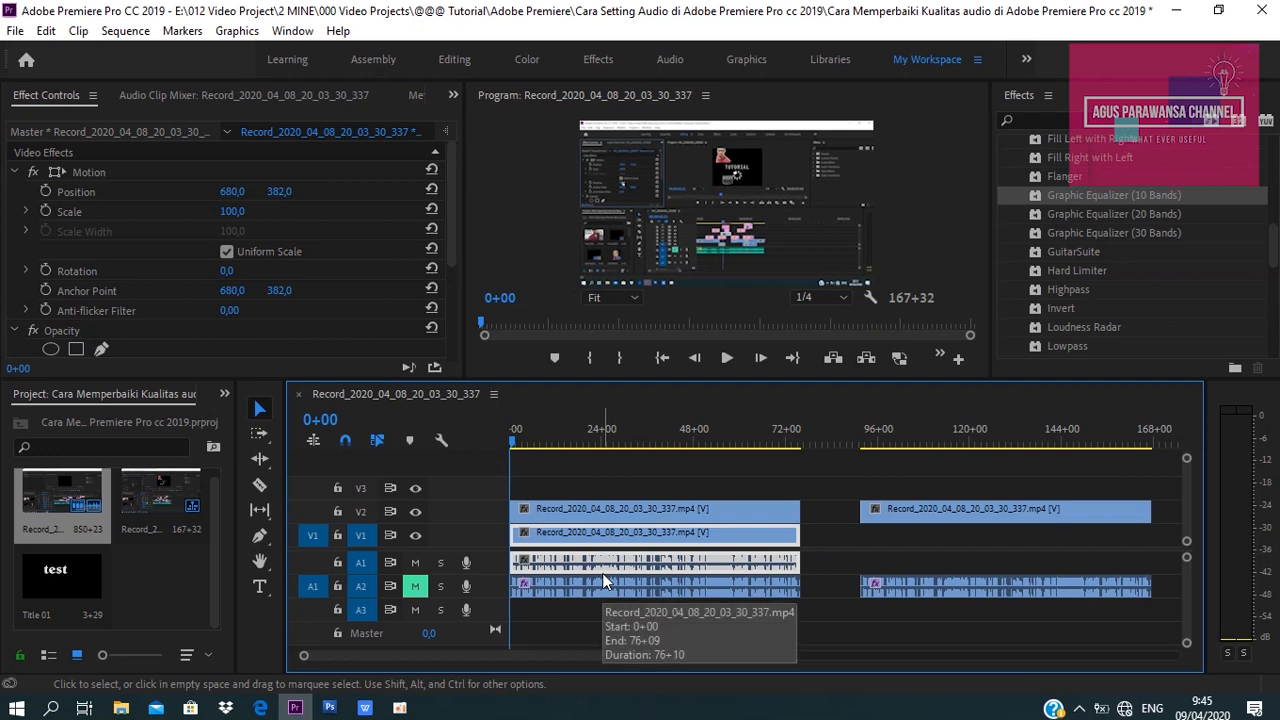
{"action": "left_click", "coordinate": [415, 511]}
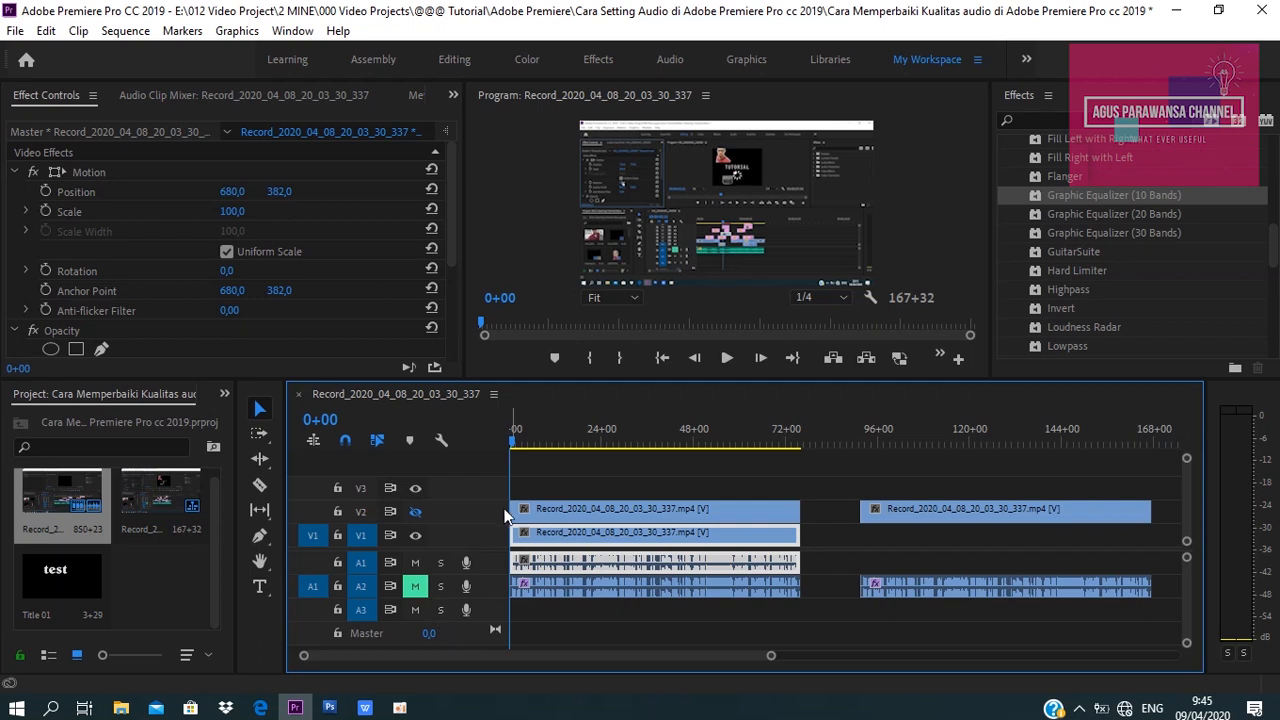
{"action": "key", "text": "space"}
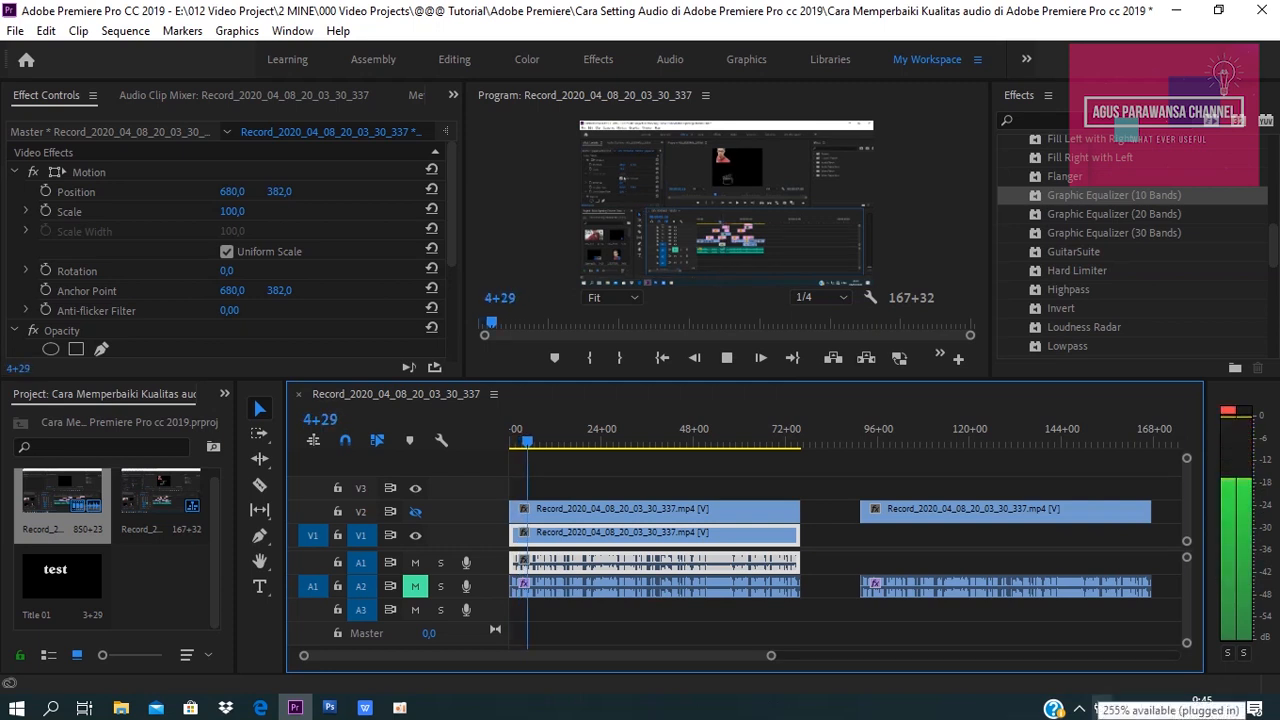
{"action": "key", "text": "space"}
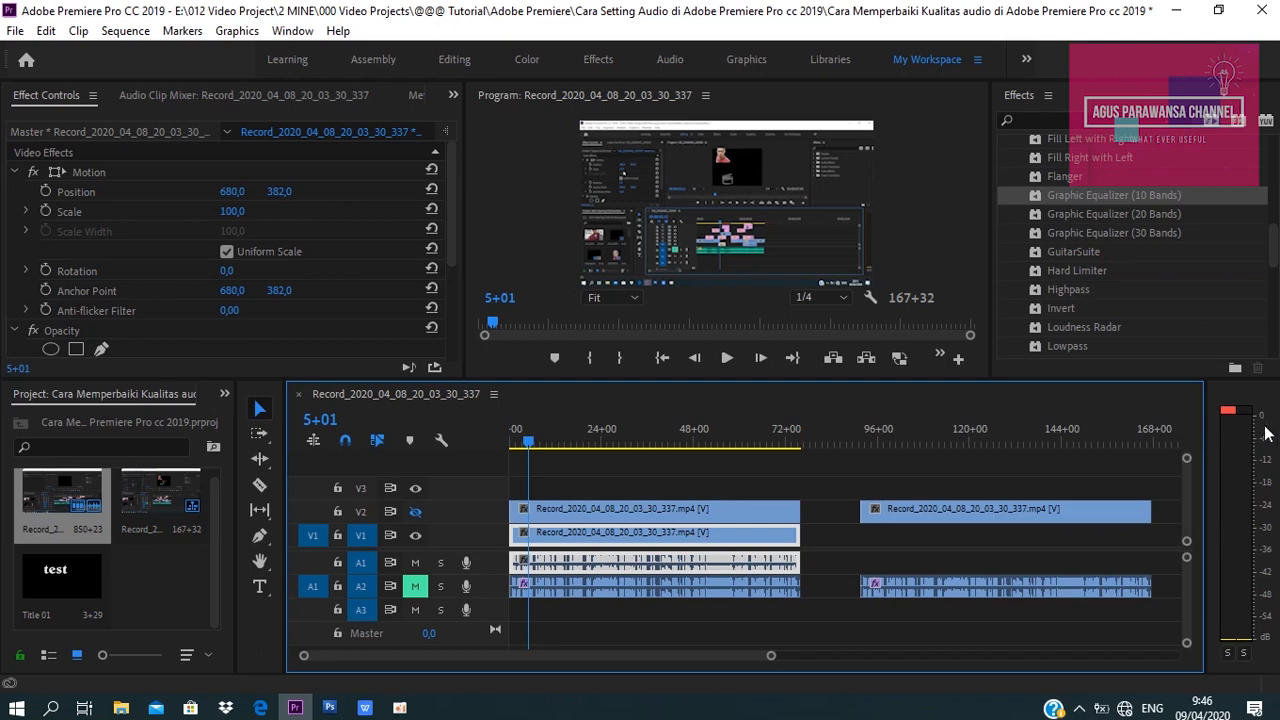
Increase the audio gain of the first clip on track A1 and play it back.
{"action": "right_click", "coordinate": [575, 566]}
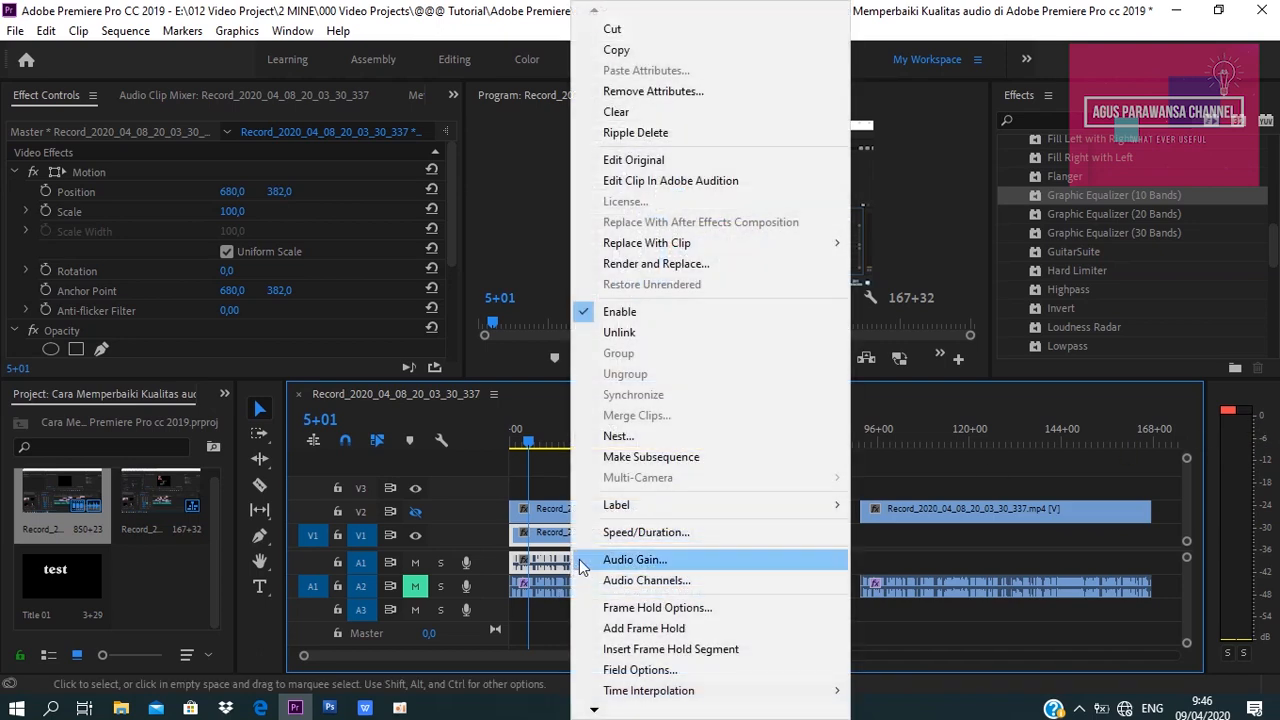
{"action": "left_click", "coordinate": [580, 559]}
{"action": "type", "text": "5"}
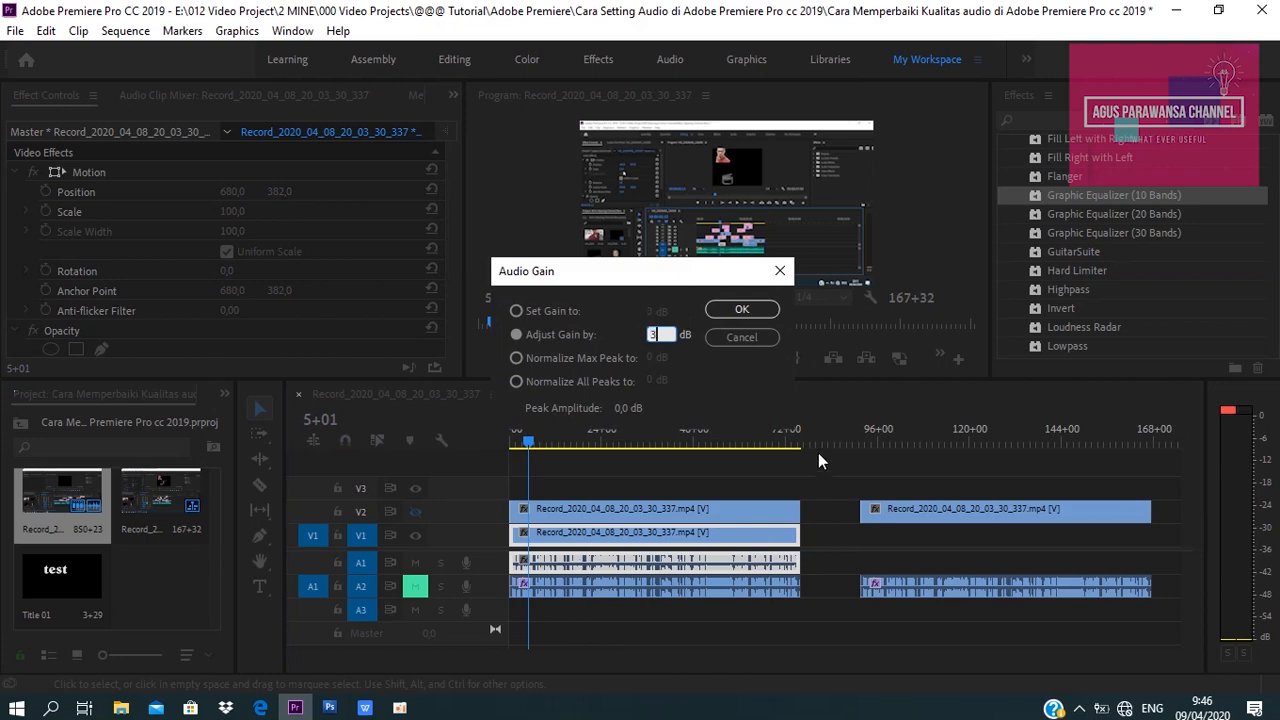
{"action": "left_click", "coordinate": [763, 310]}
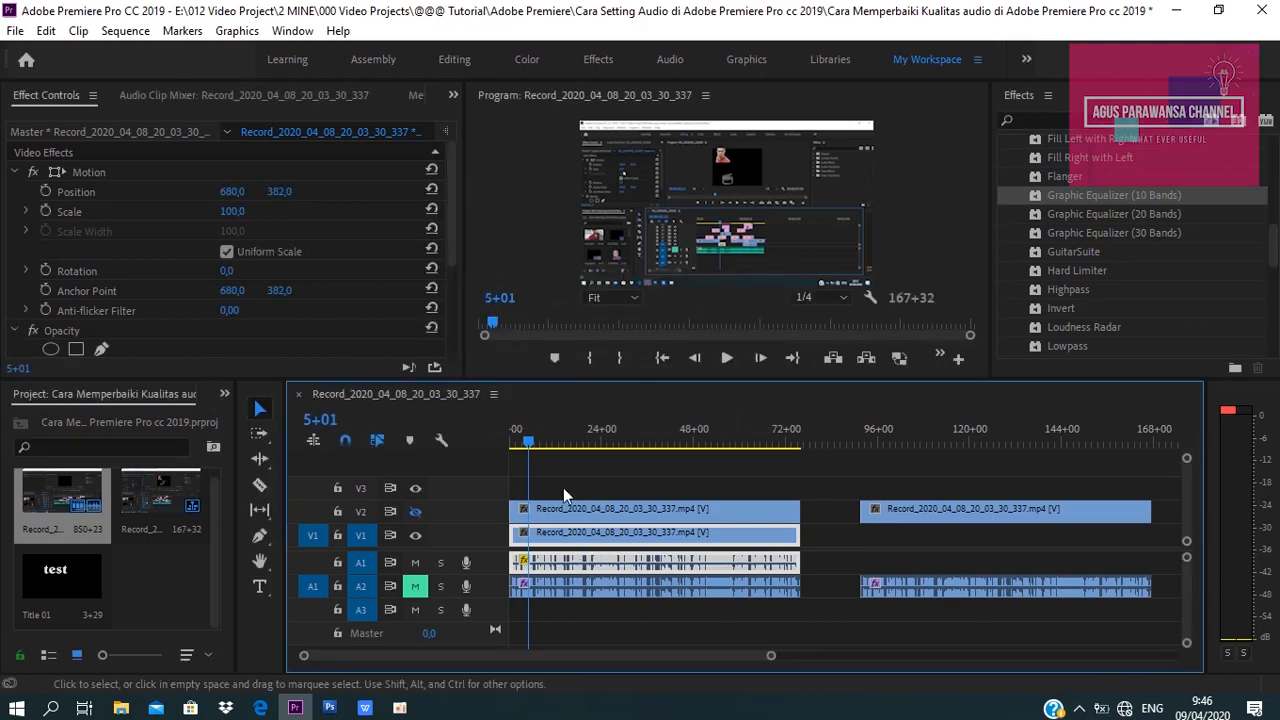
{"action": "key", "text": "space"}
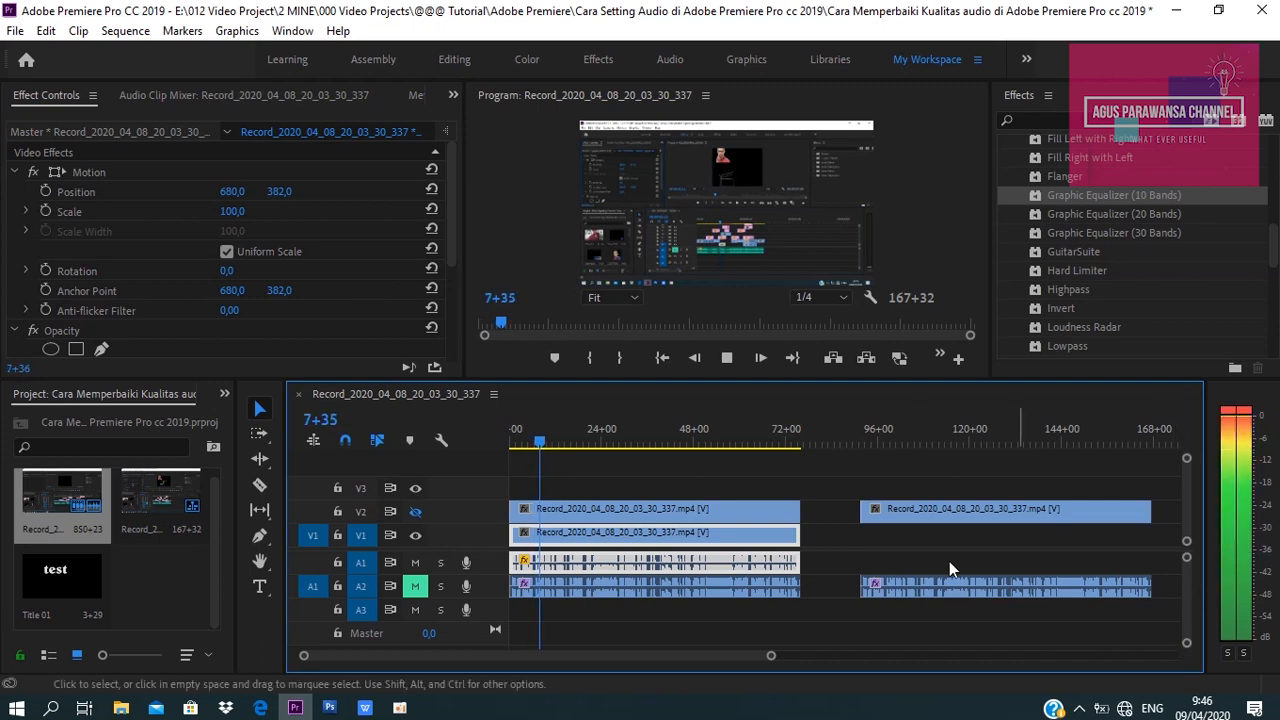
{"action": "key", "text": "space"}
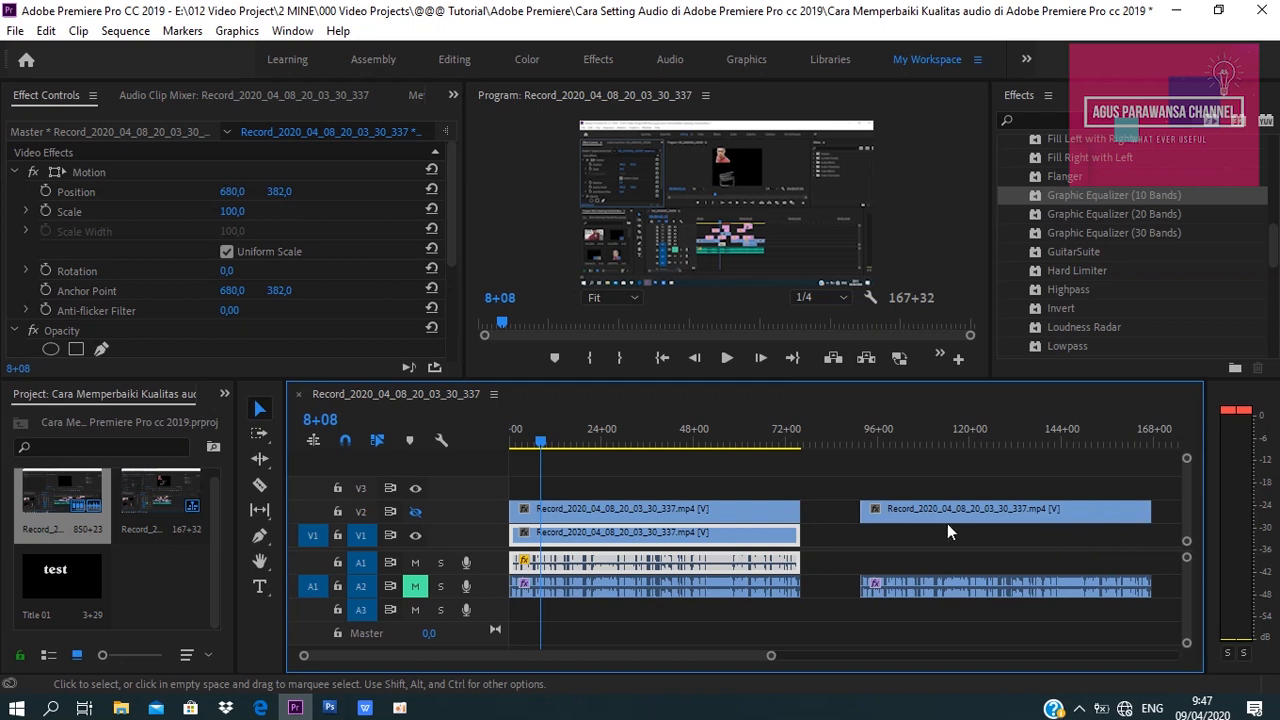
Adjust the first A1 clip's audio gain by -3 dB.
{"action": "right_click", "coordinate": [606, 570]}
{"action": "left_click", "coordinate": [632, 560]}
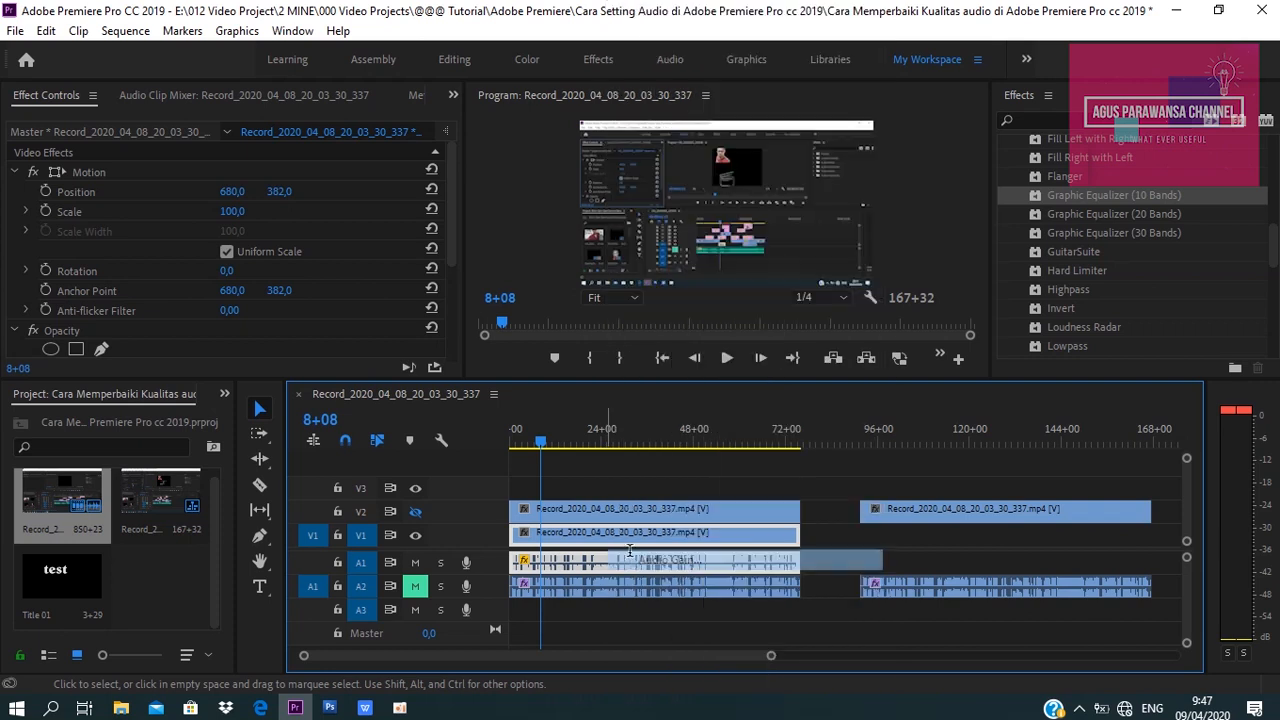
{"action": "type", "text": "-3"}
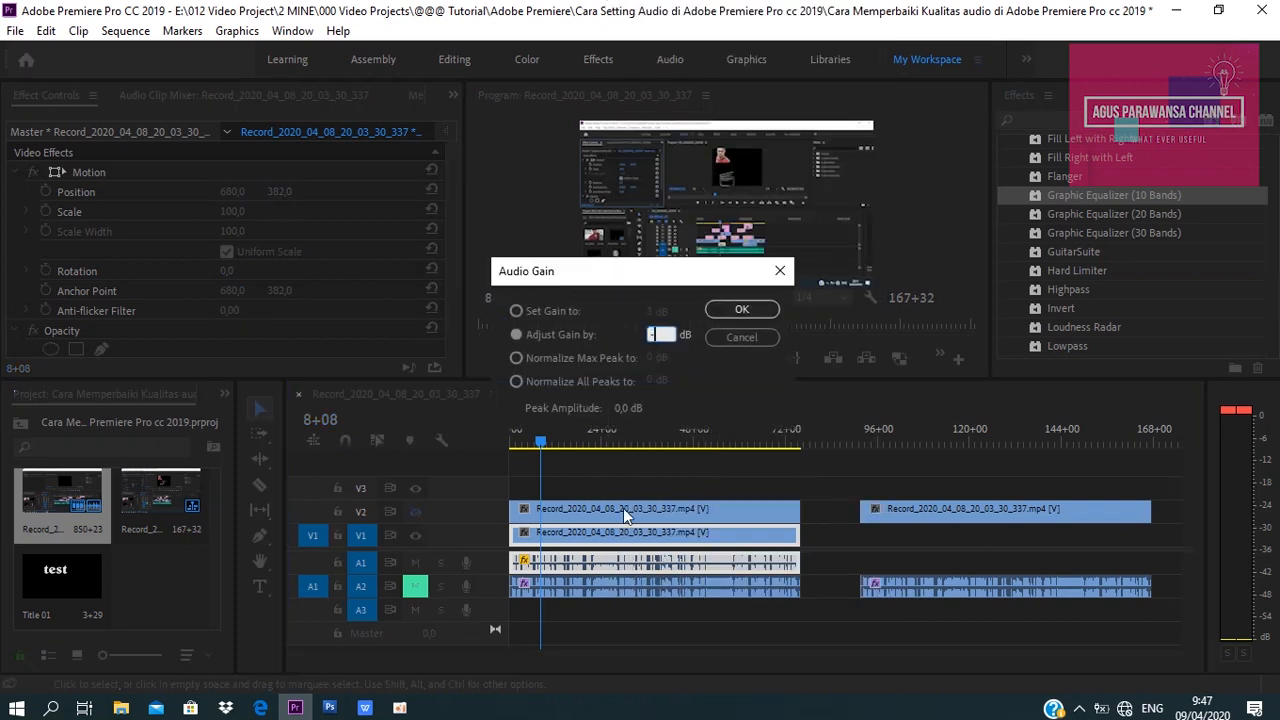
{"action": "left_click", "coordinate": [727, 311]}
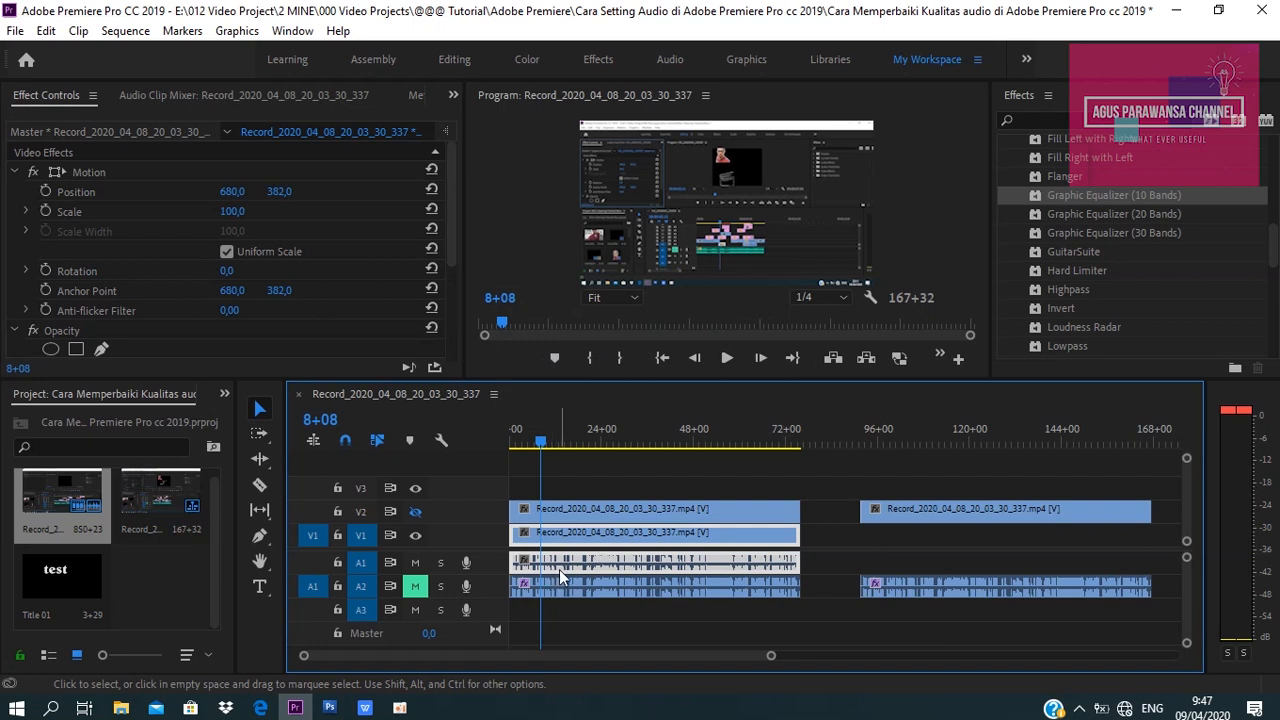
Play back the sequence to listen to the adjusted audio.
{"action": "key", "text": "space"}
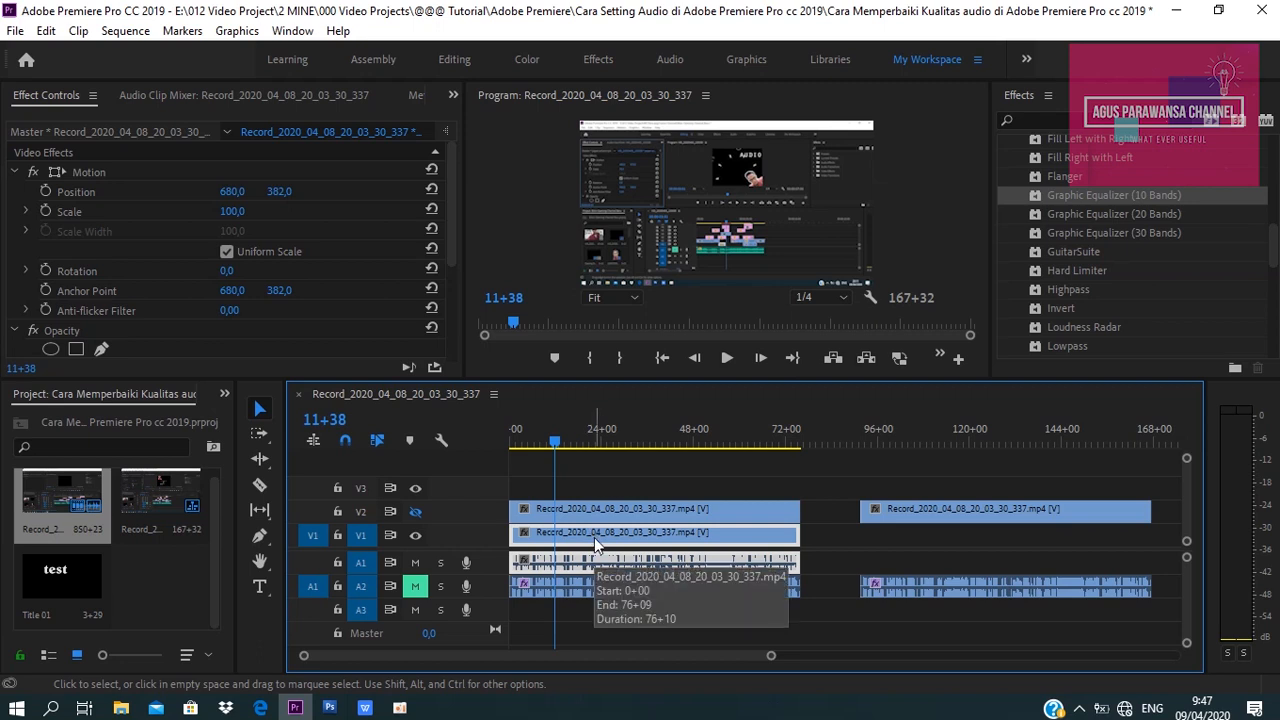
{"action": "key", "text": "space"}
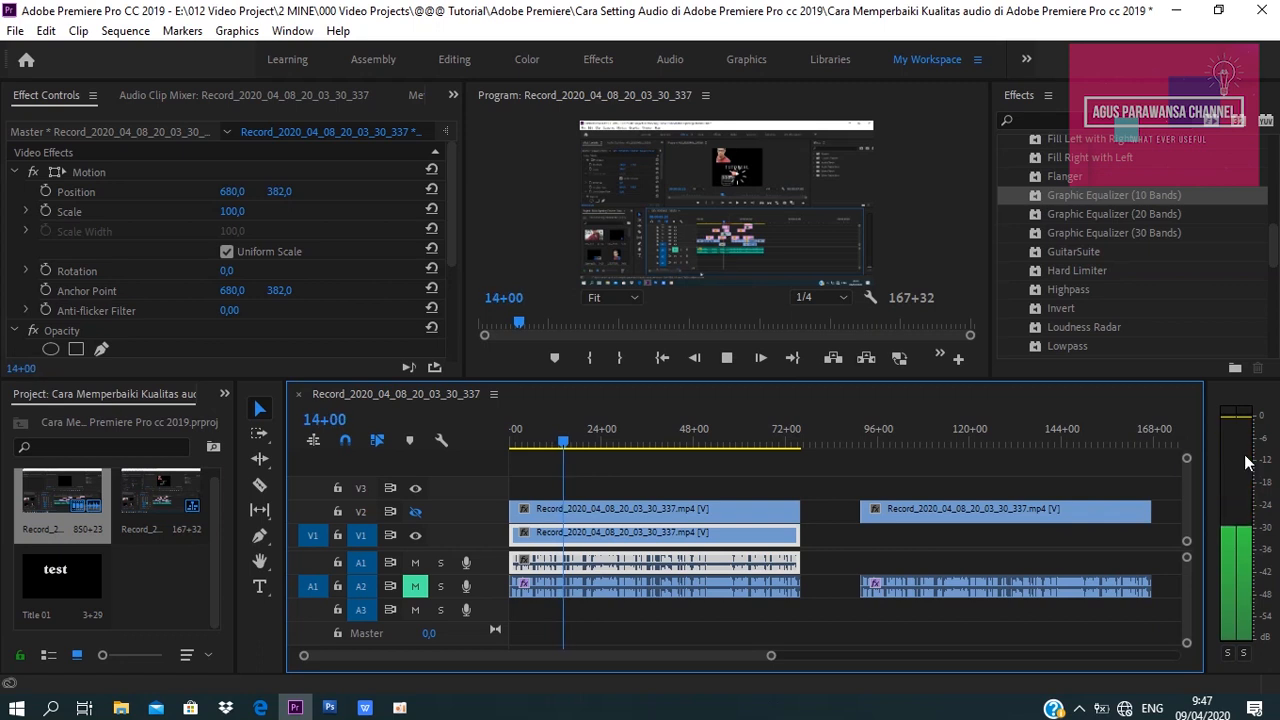
{"action": "key", "text": "space"}
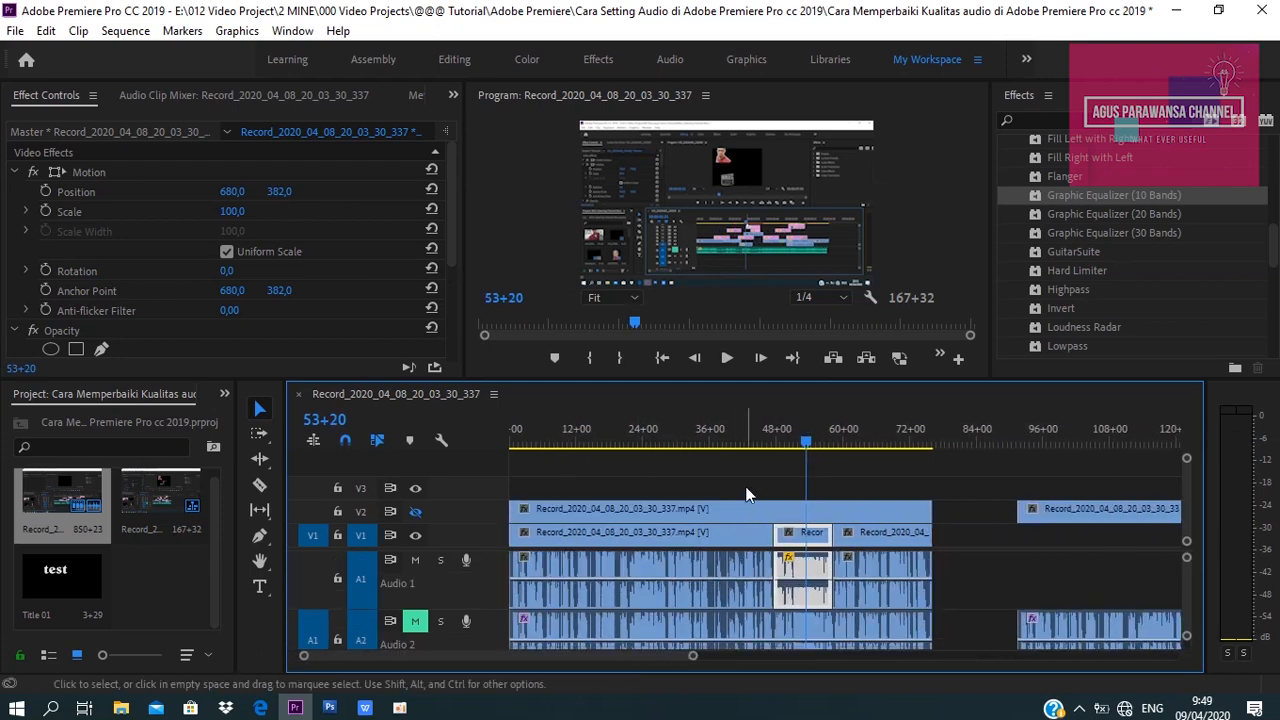
Select the first clip on audio track A1 and browse the Audio Effects list for an equalizer.
{"action": "left_click", "coordinate": [751, 432]}
{"action": "left_click", "coordinate": [646, 441]}
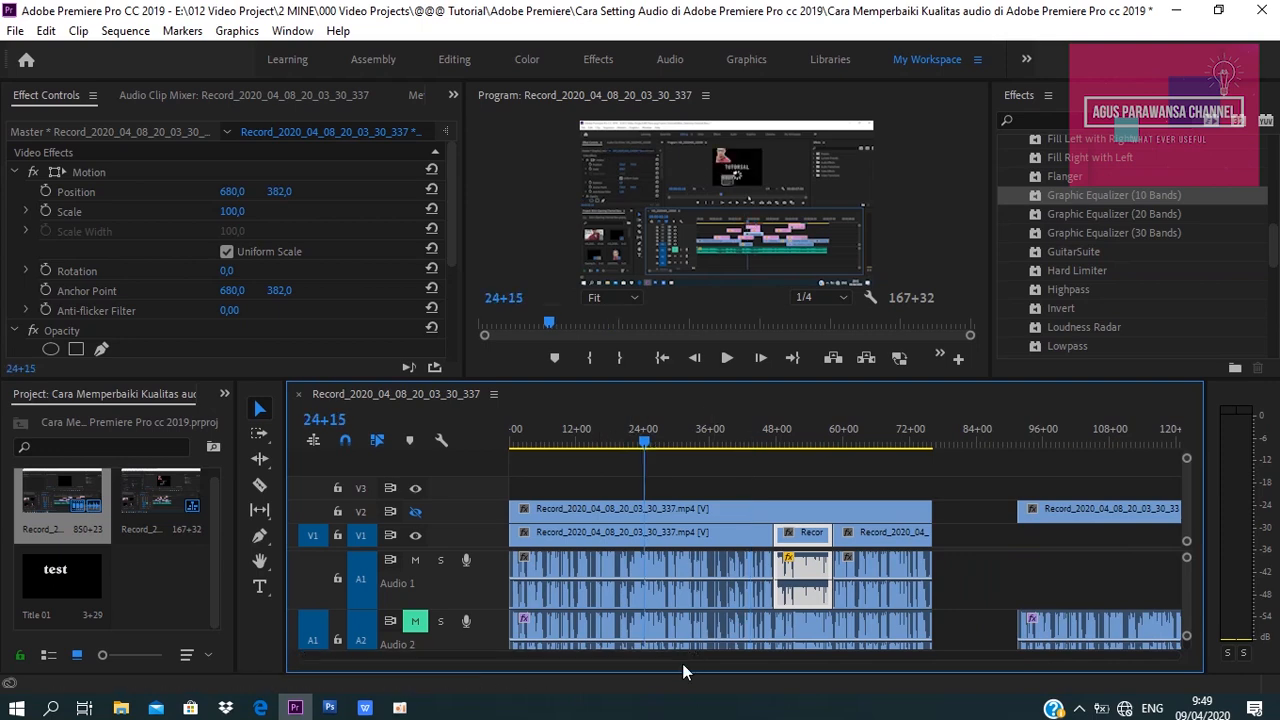
{"action": "left_click", "coordinate": [642, 456]}
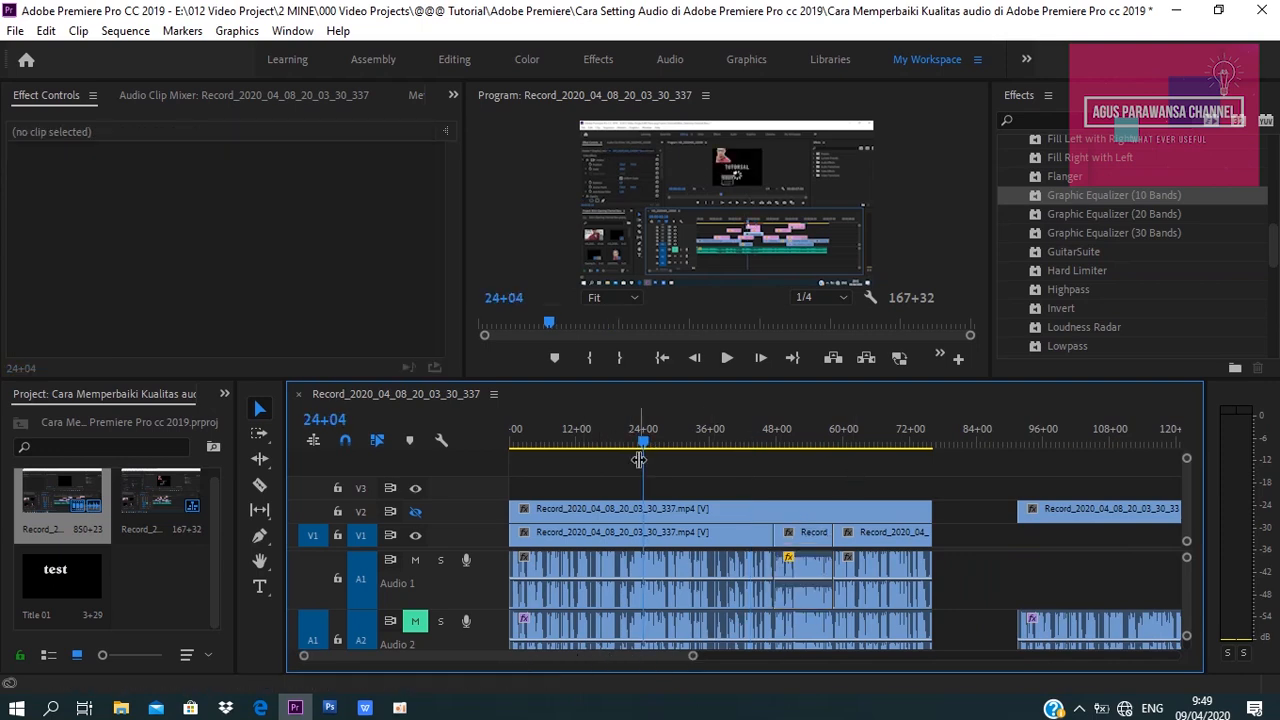
{"action": "left_click_drag", "start_coordinate": [650, 441], "coordinate": [653, 441]}
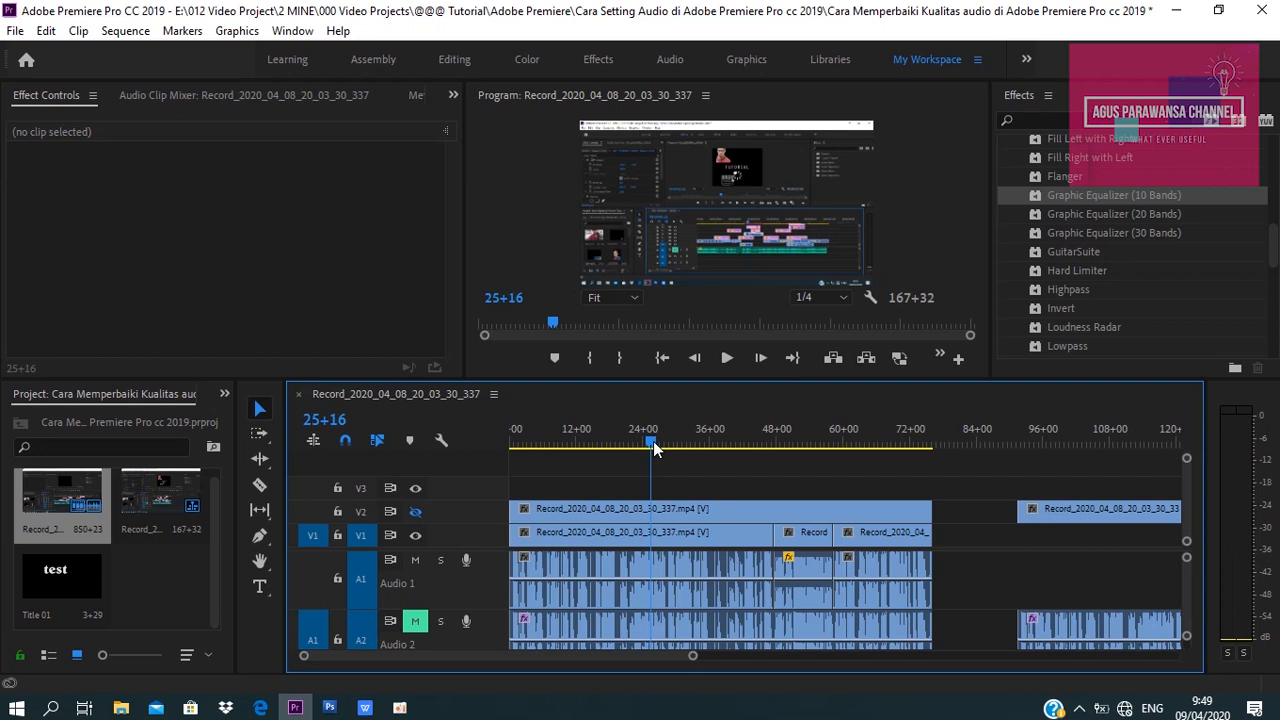
{"action": "left_click", "coordinate": [657, 570]}
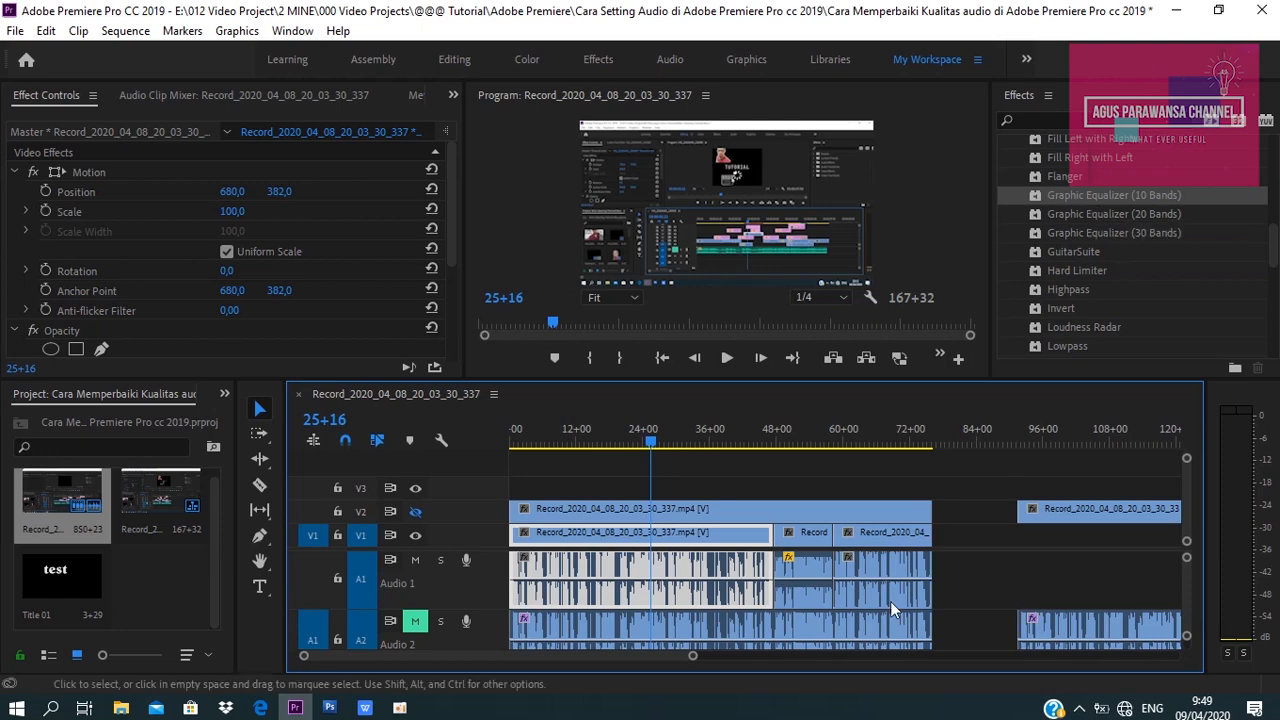
{"action": "left_click_drag", "start_coordinate": [1276, 252], "coordinate": [1274, 150]}
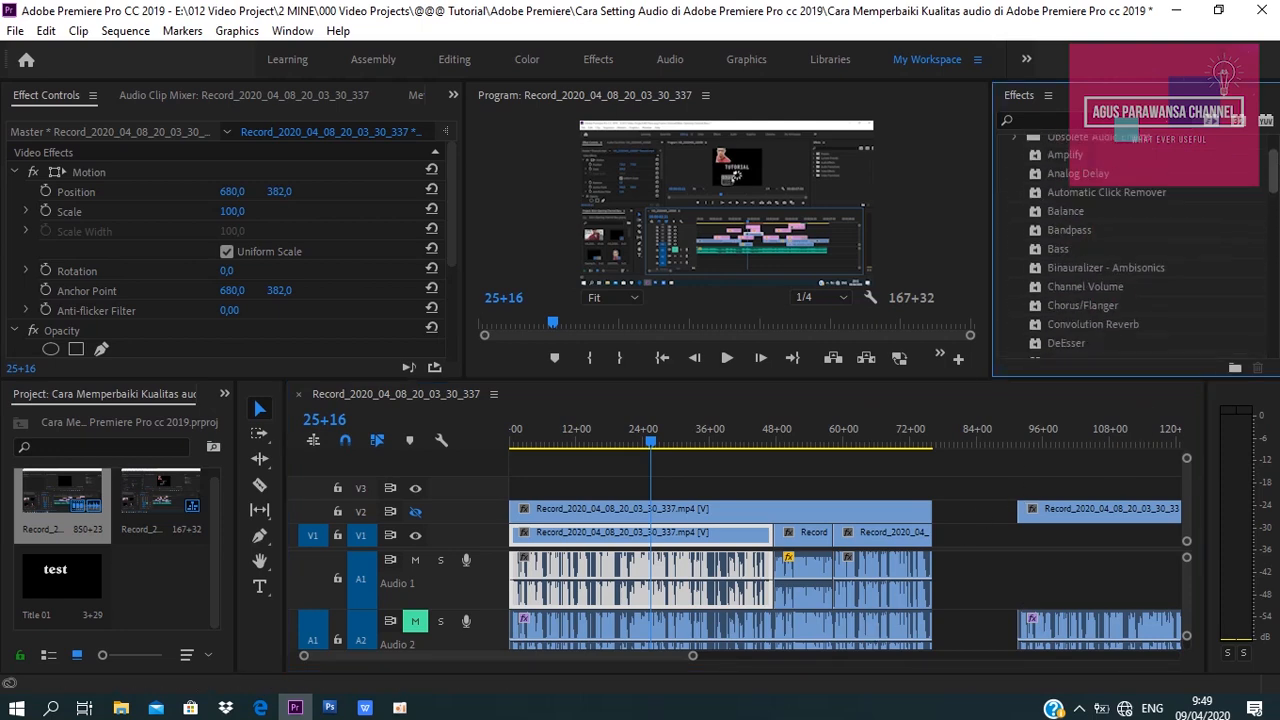
{"action": "left_click", "coordinate": [1019, 201]}
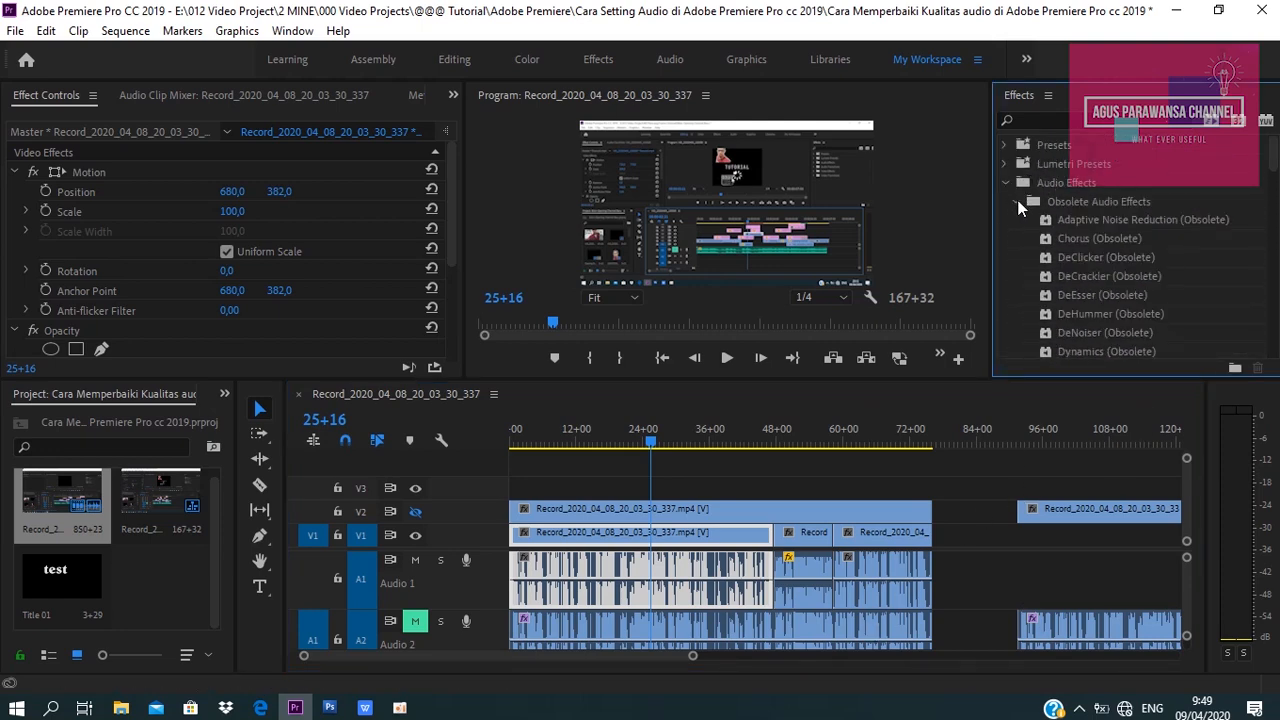
{"action": "left_click", "coordinate": [1006, 183]}
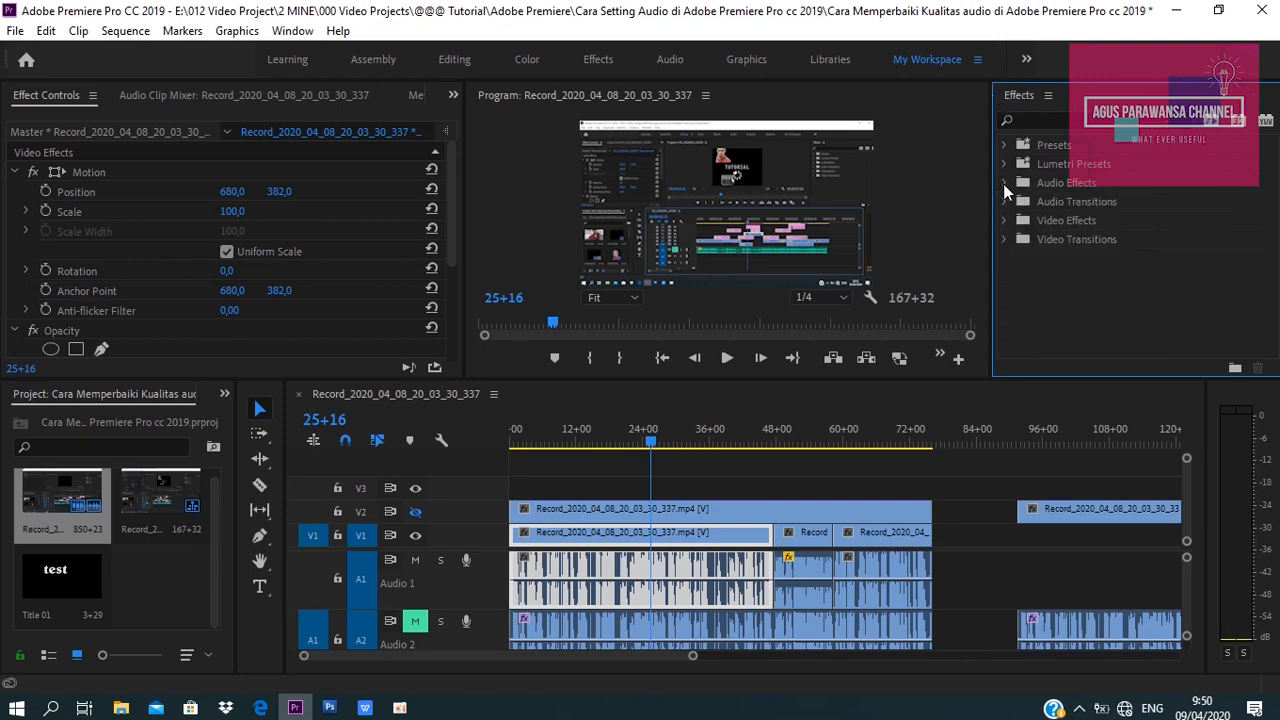
{"action": "left_click", "coordinate": [1005, 185]}
{"action": "scroll", "coordinate": [1276, 170], "scroll_direction": "down", "scroll_amount": 3}
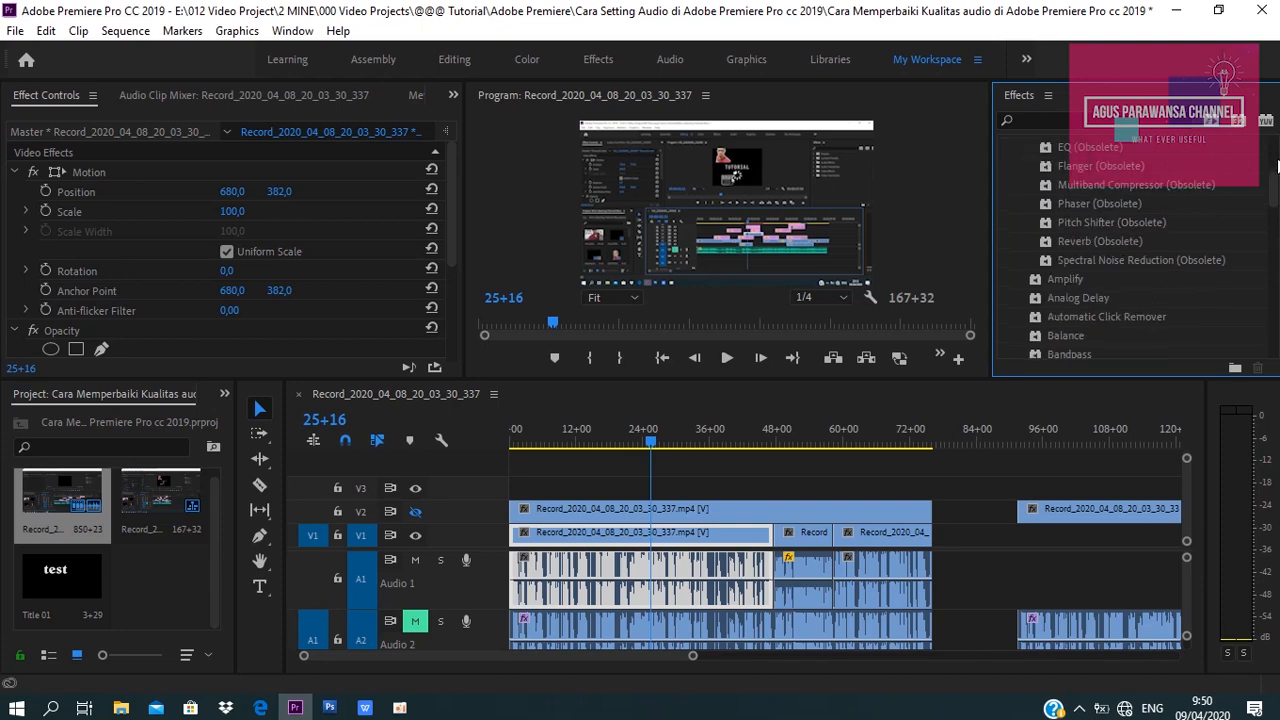
{"action": "left_click_drag", "start_coordinate": [1275, 182], "coordinate": [1270, 279]}
{"action": "scroll", "coordinate": [1103, 277], "scroll_direction": "up", "scroll_amount": 2}
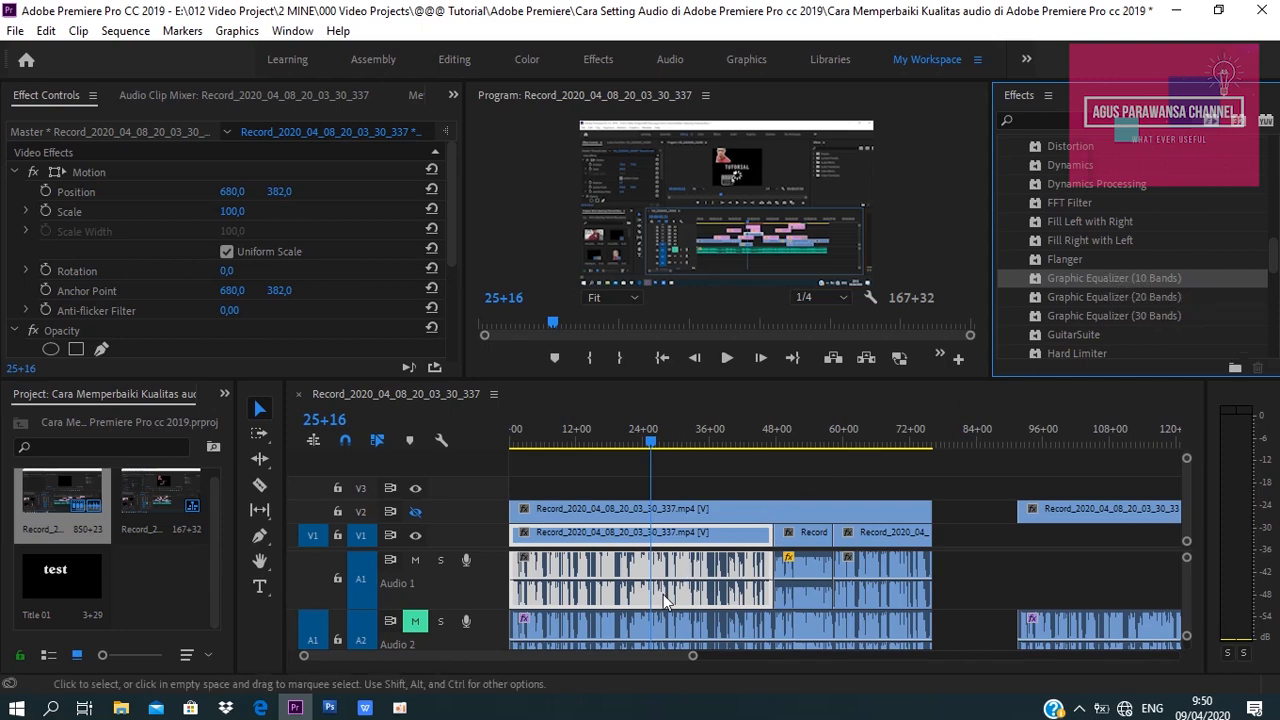
Apply the Graphic Equalizer (10 Bands) effect to the selected A1 clip.
{"action": "left_click_drag", "start_coordinate": [694, 657], "coordinate": [761, 667]}
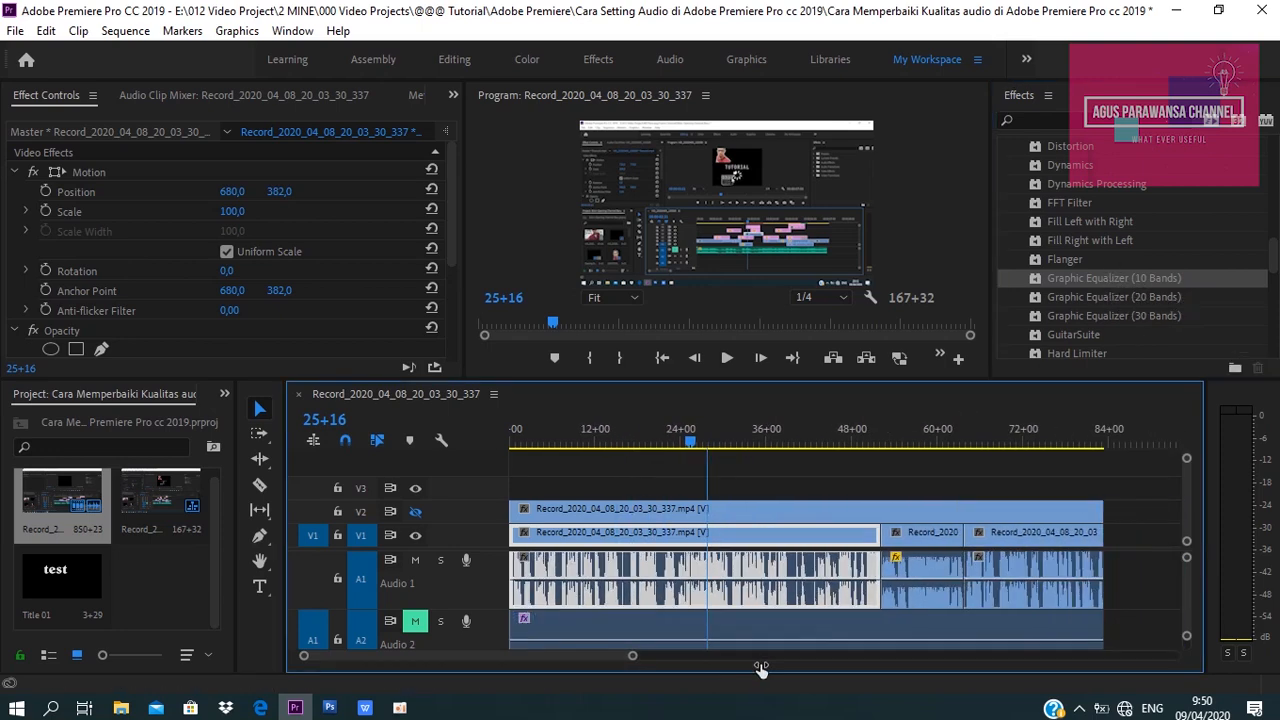
{"action": "left_click", "coordinate": [595, 432]}
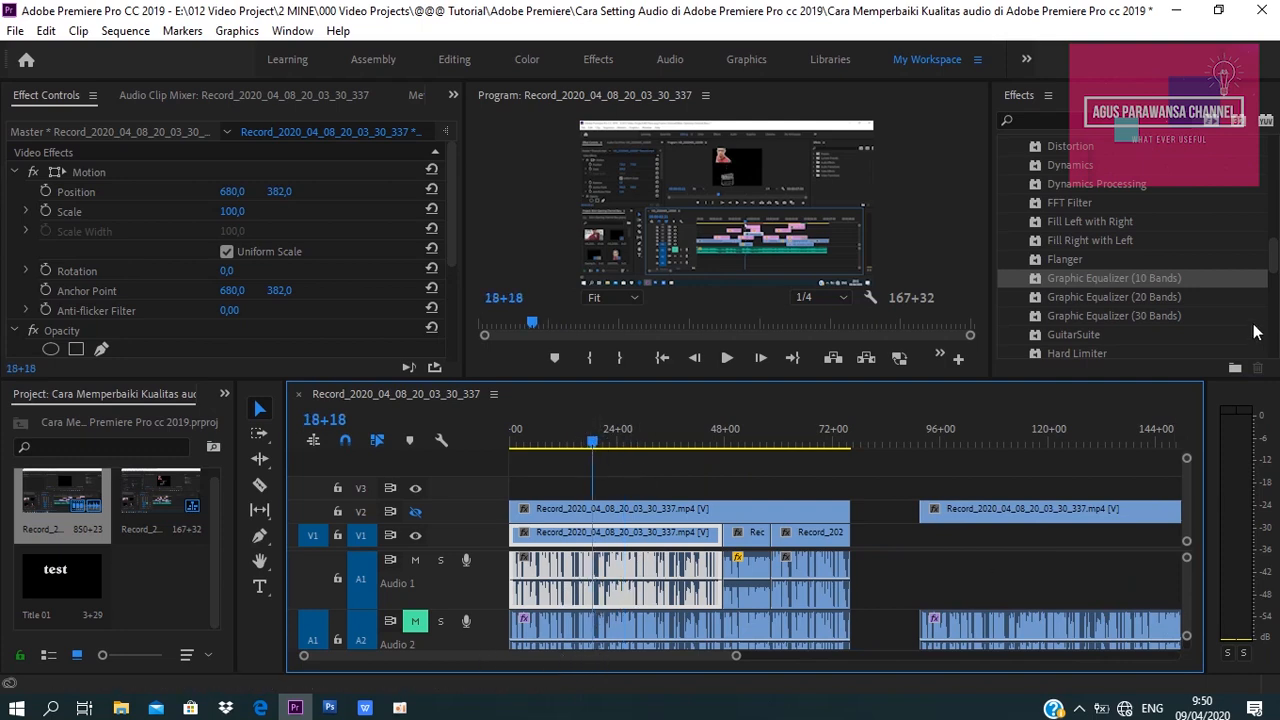
{"action": "left_click", "coordinate": [1097, 277]}
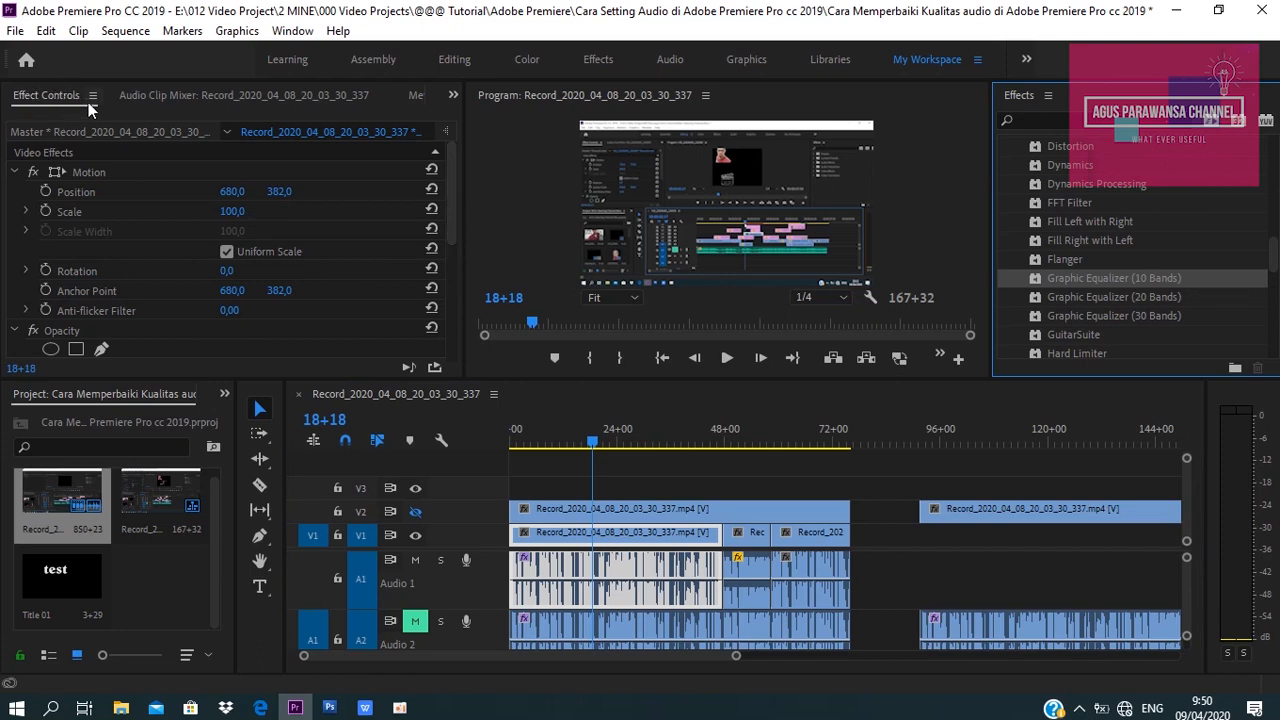
{"action": "left_click_drag", "start_coordinate": [449, 201], "coordinate": [445, 316]}
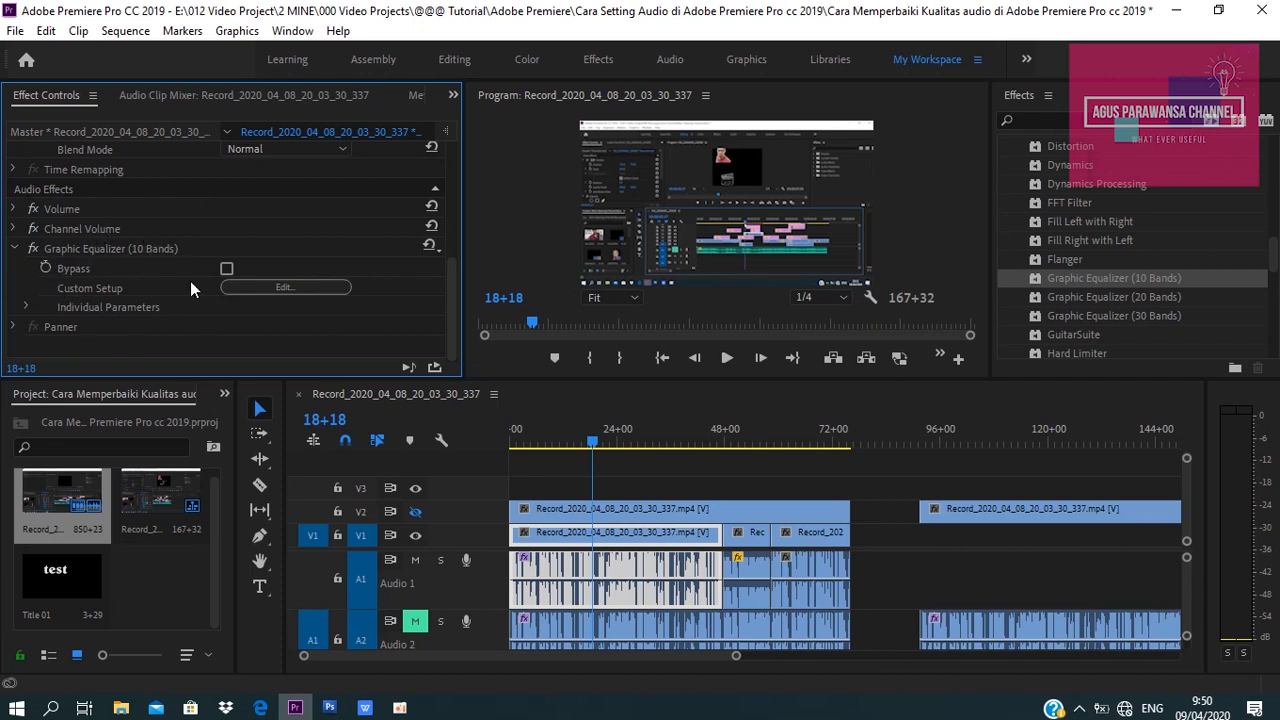
Open the equalizer's custom setup editor, close it, and move the playhead near the sequence start.
{"action": "left_click", "coordinate": [280, 289]}
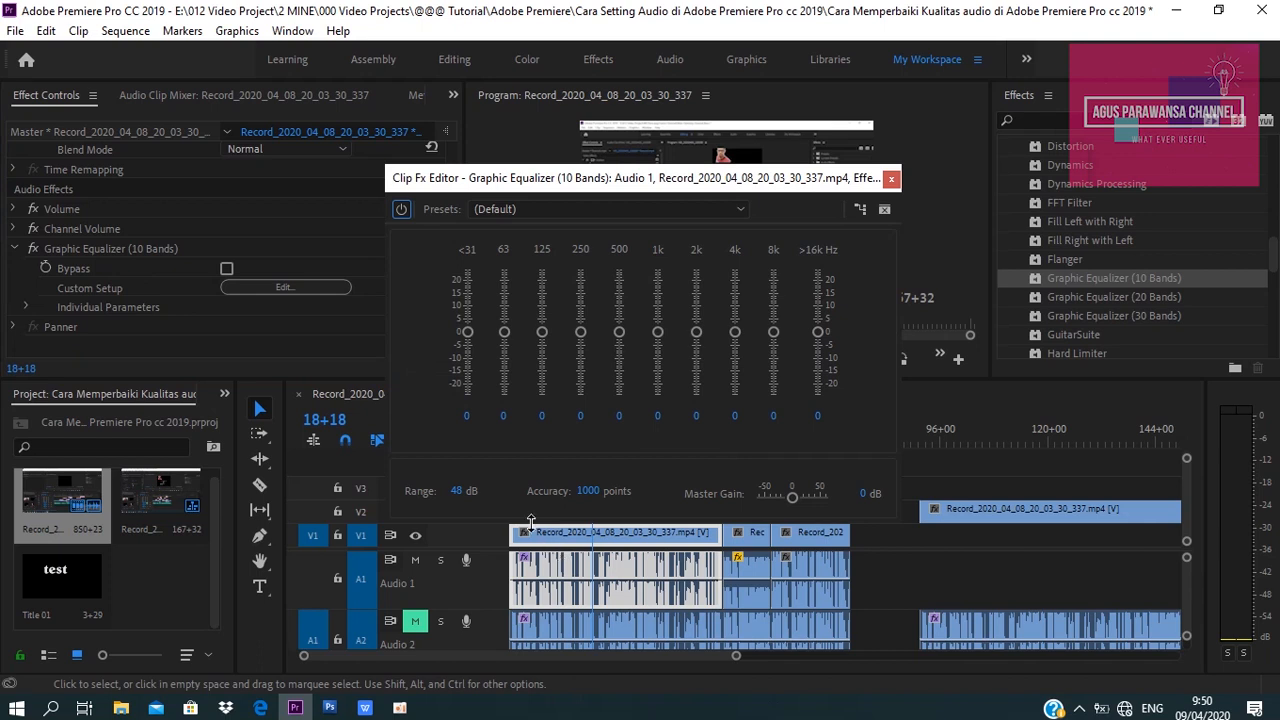
{"action": "left_click", "coordinate": [892, 180]}
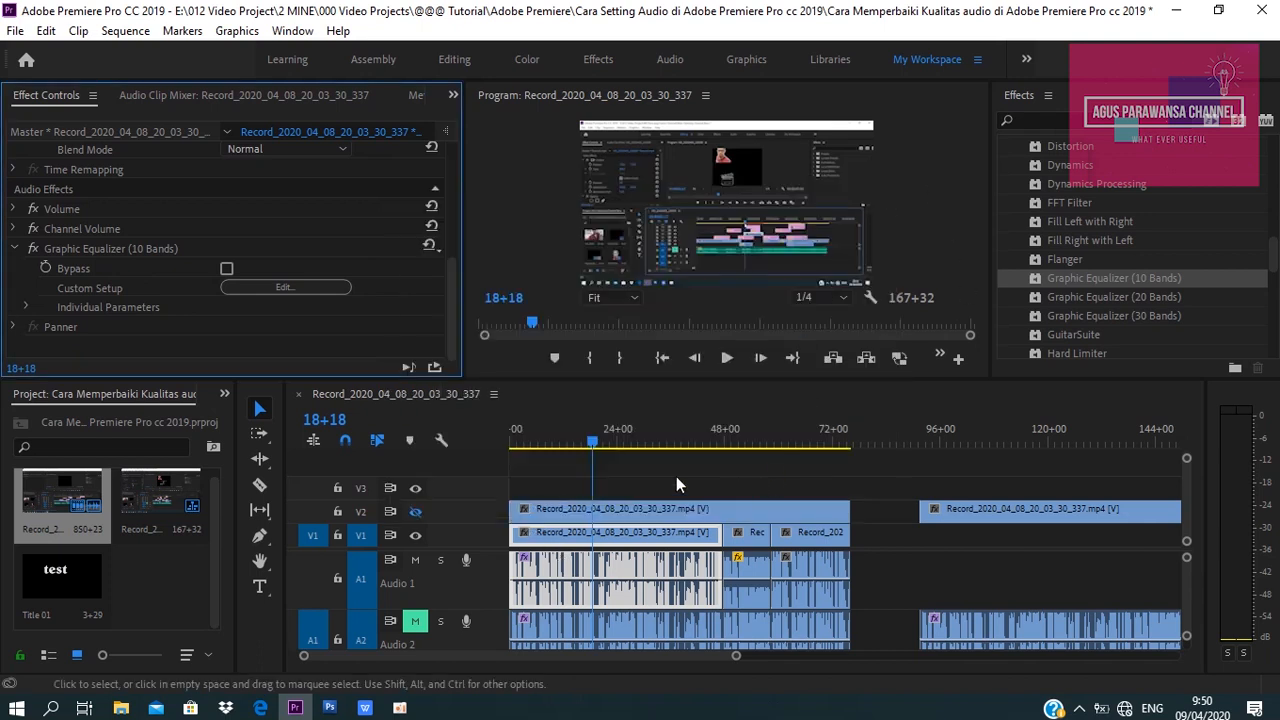
{"action": "left_click", "coordinate": [592, 444]}
{"action": "left_click", "coordinate": [535, 442]}
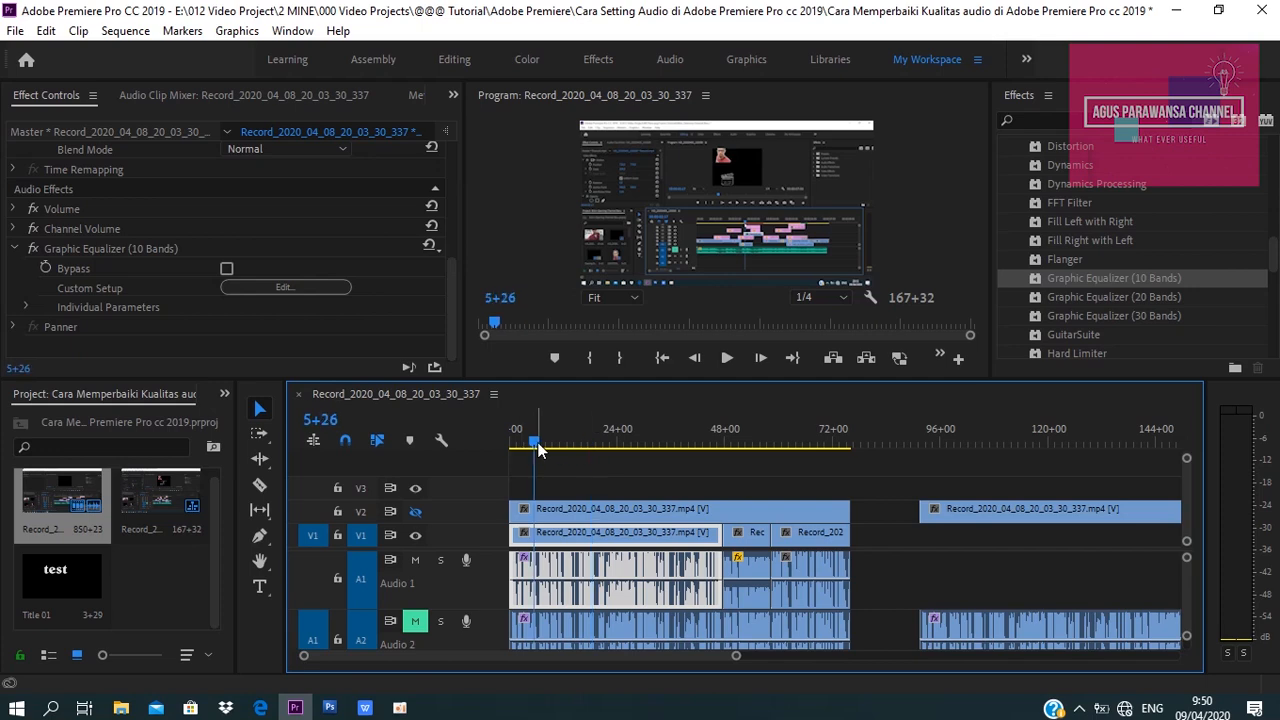
Set the equalizer bands to 16.4, 9.5, 0.7, -5.5, -11.3, -10.5, -12, -9.8, -4.4 and 16 dB while playing.
{"action": "left_click", "coordinate": [316, 287]}
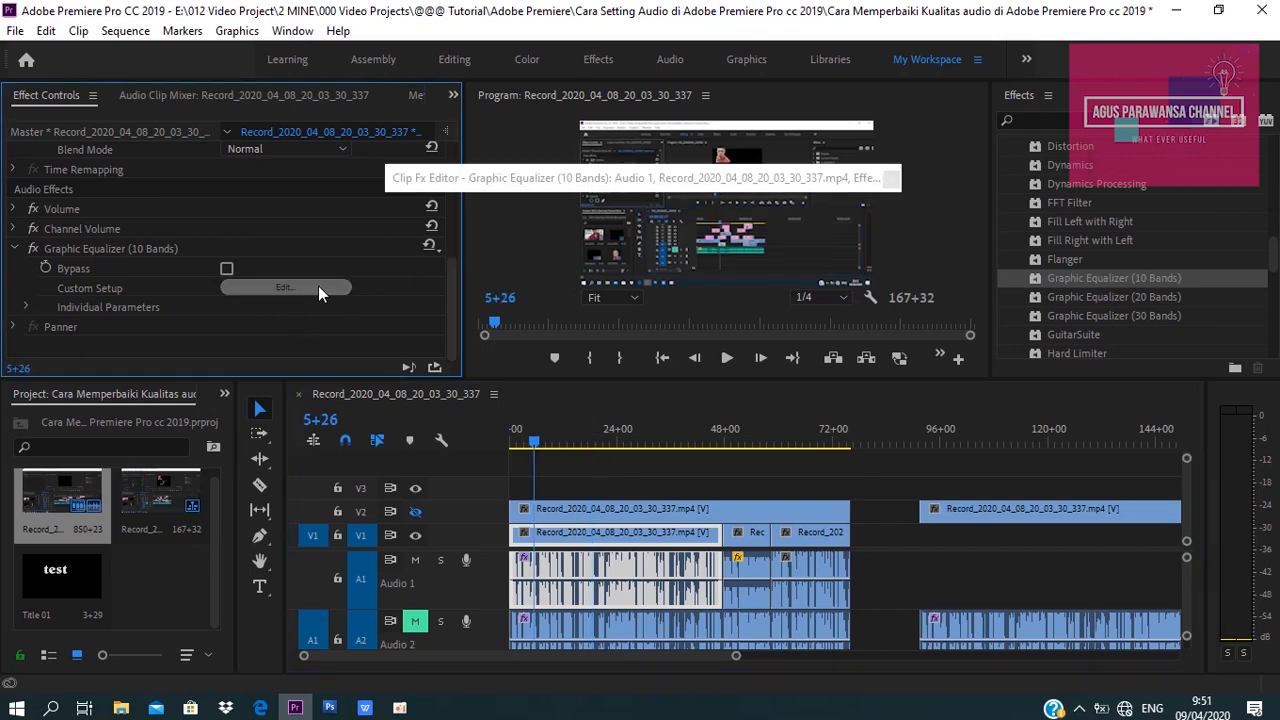
{"action": "key", "text": "space"}
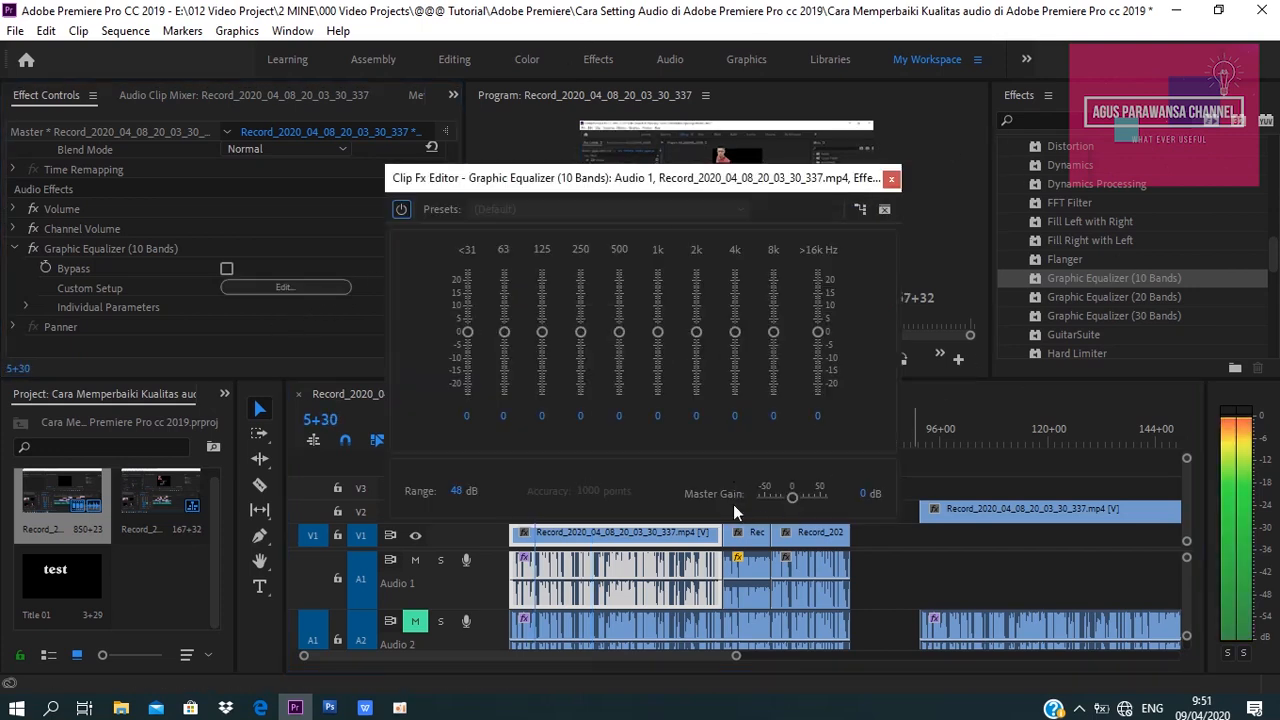
{"action": "left_click_drag", "start_coordinate": [818, 332], "coordinate": [738, 360]}
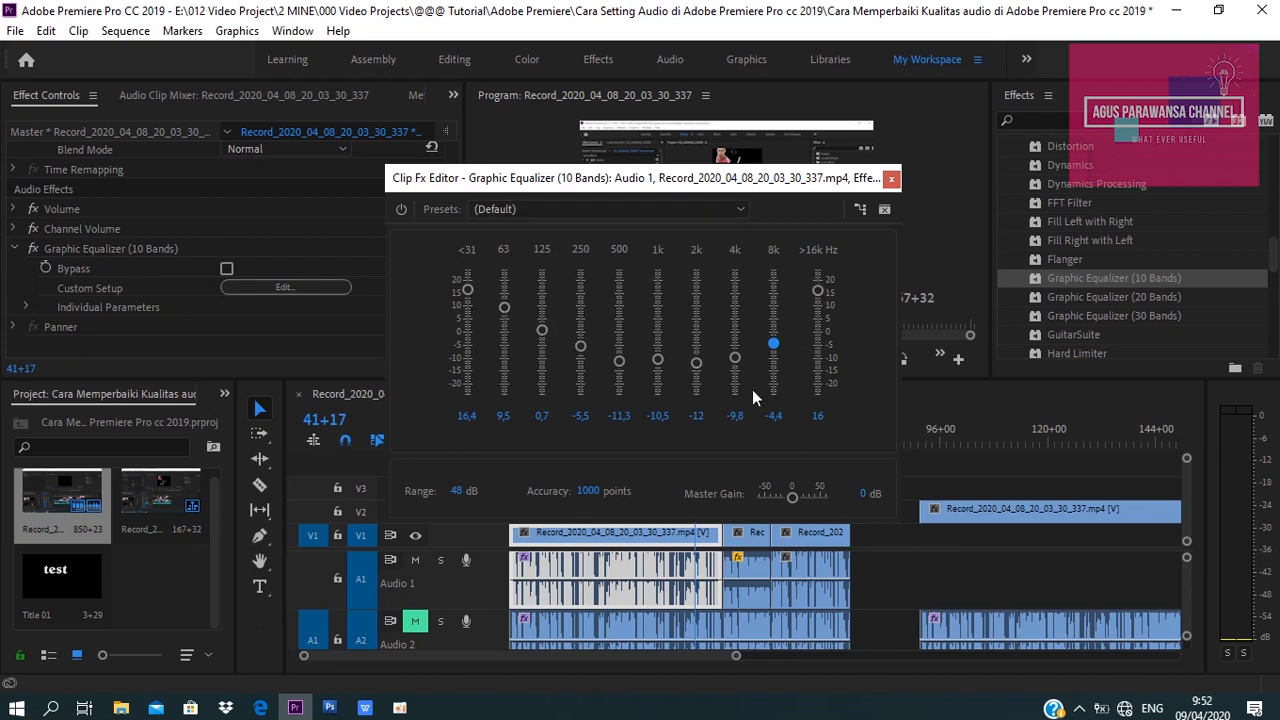
{"action": "left_click", "coordinate": [542, 331]}
{"action": "left_click", "coordinate": [891, 179]}
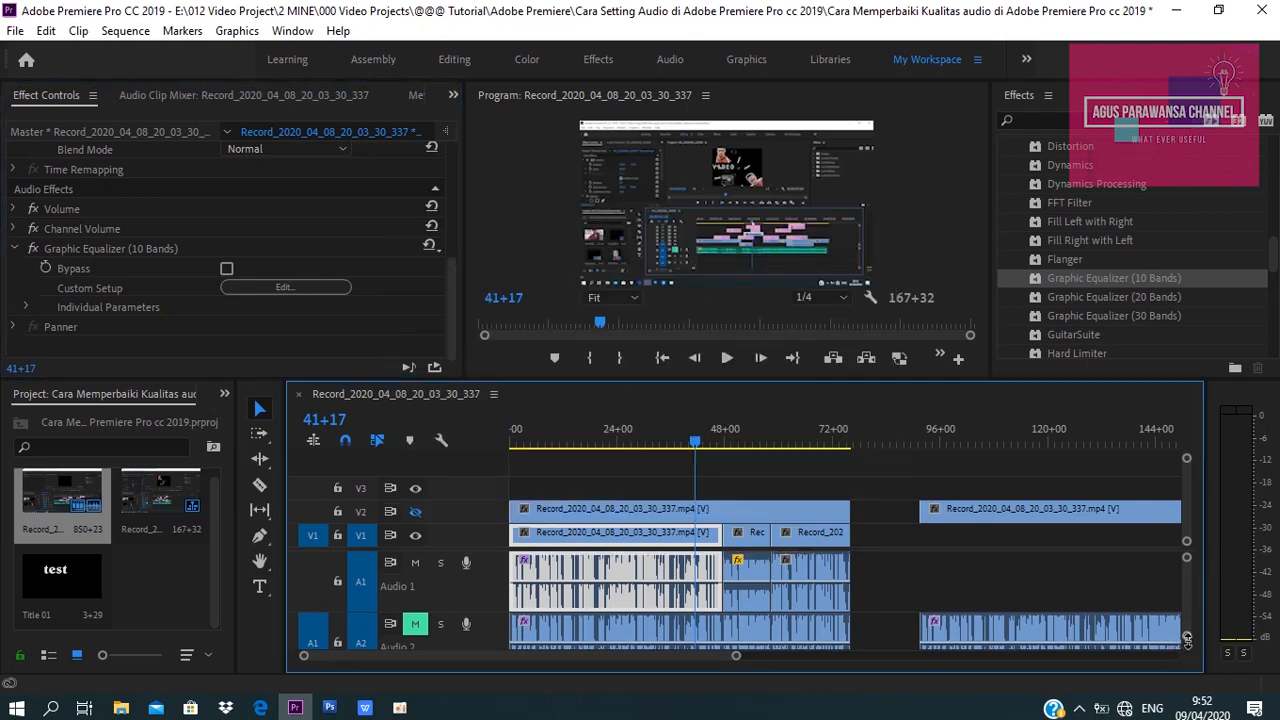
Play back the sequence around the 30 and 50 second marks to listen to the equalized audio.
{"action": "left_click_drag", "start_coordinate": [1188, 647], "coordinate": [1191, 645]}
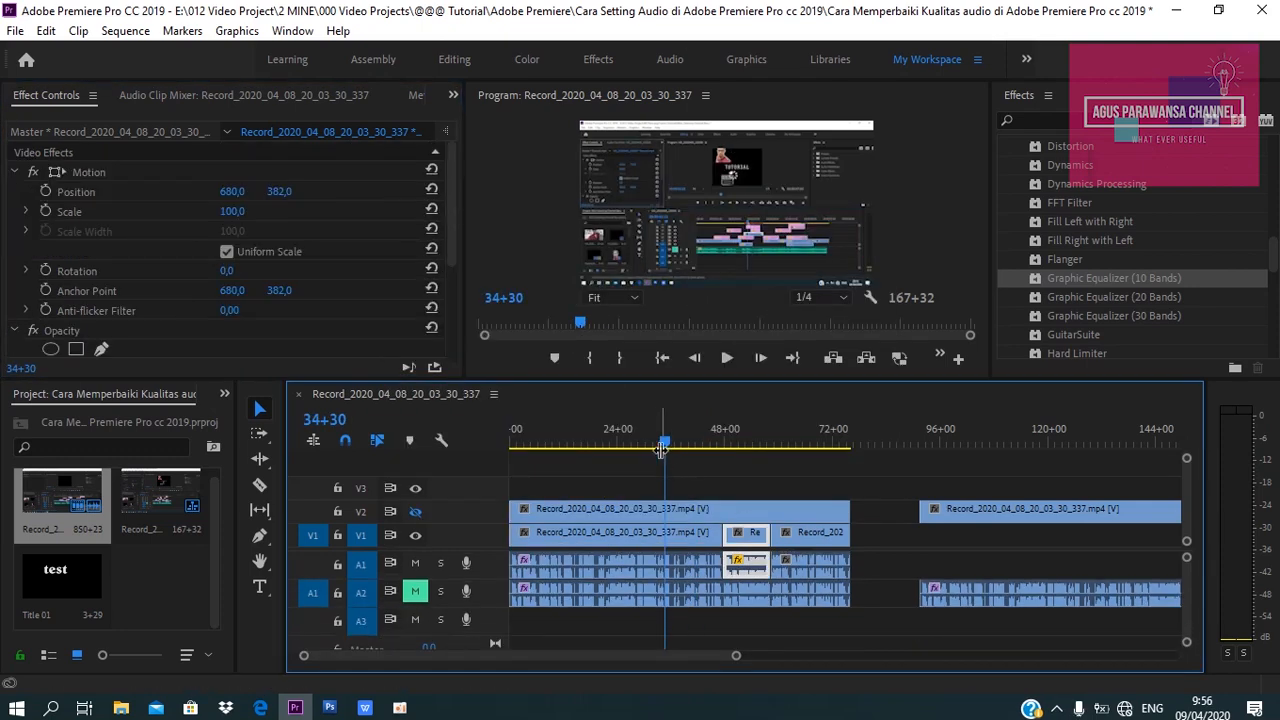
{"action": "left_click", "coordinate": [646, 441]}
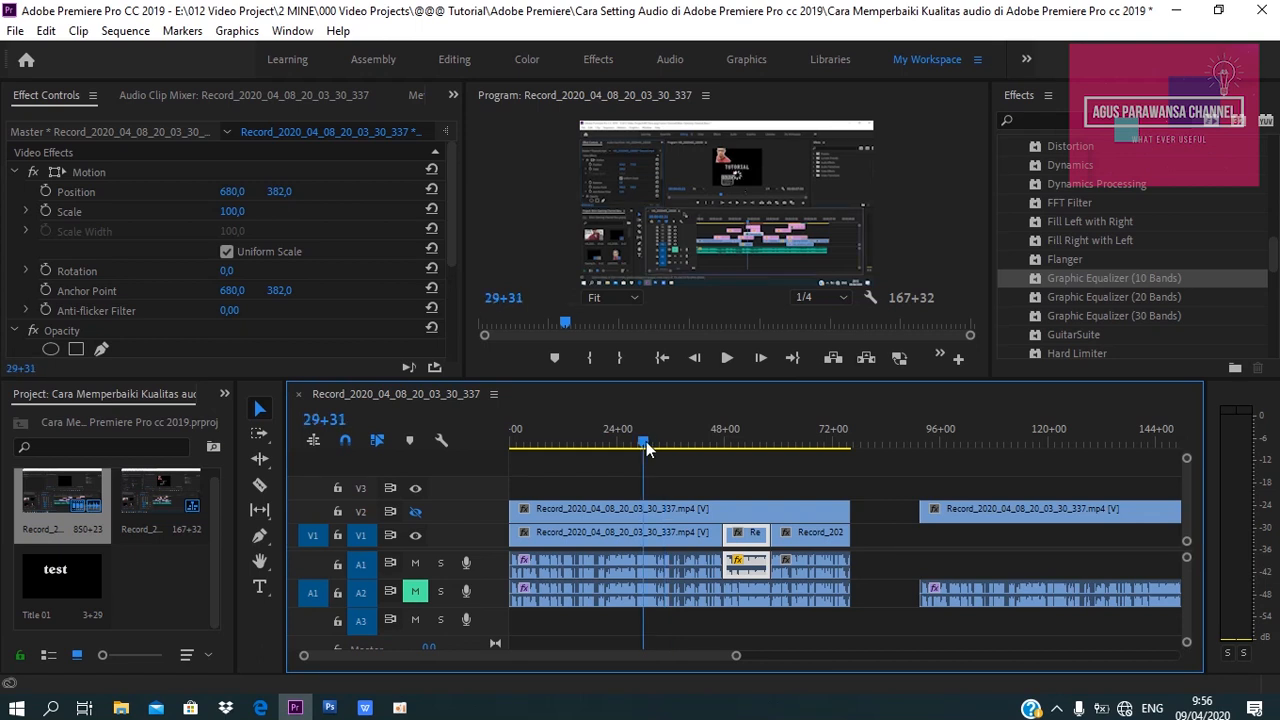
{"action": "key", "text": "space"}
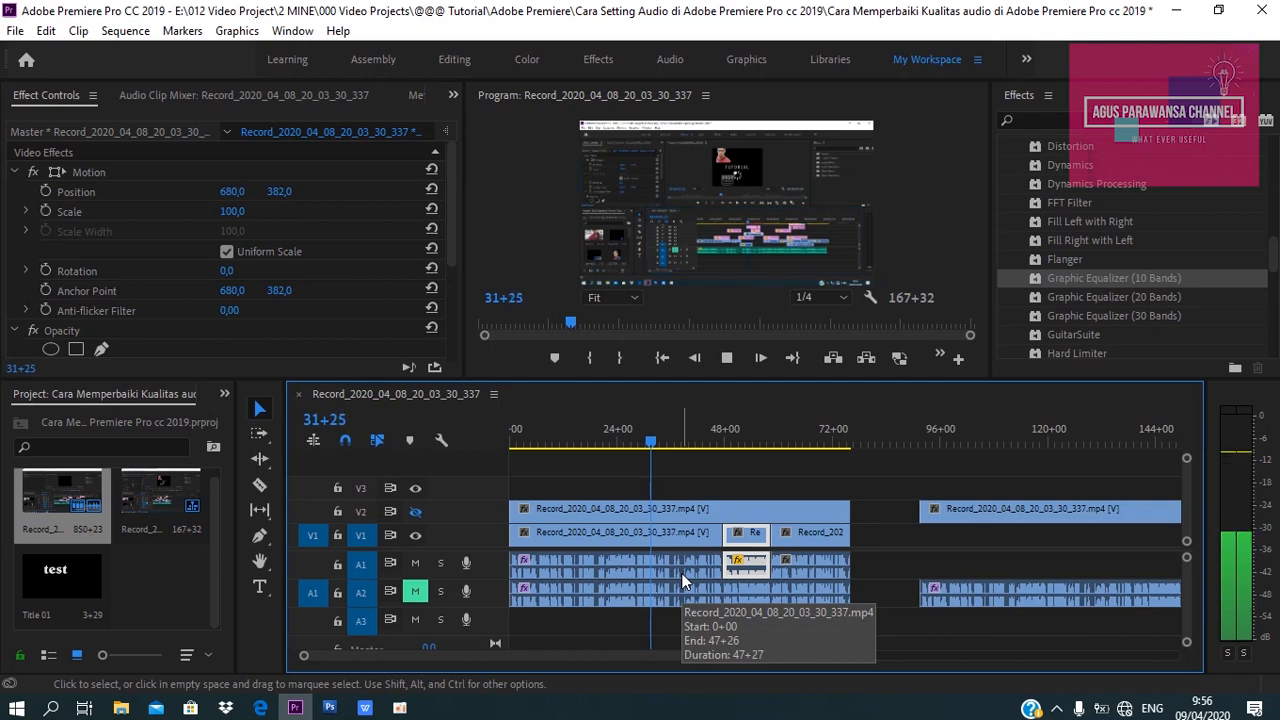
{"action": "key", "text": "space"}
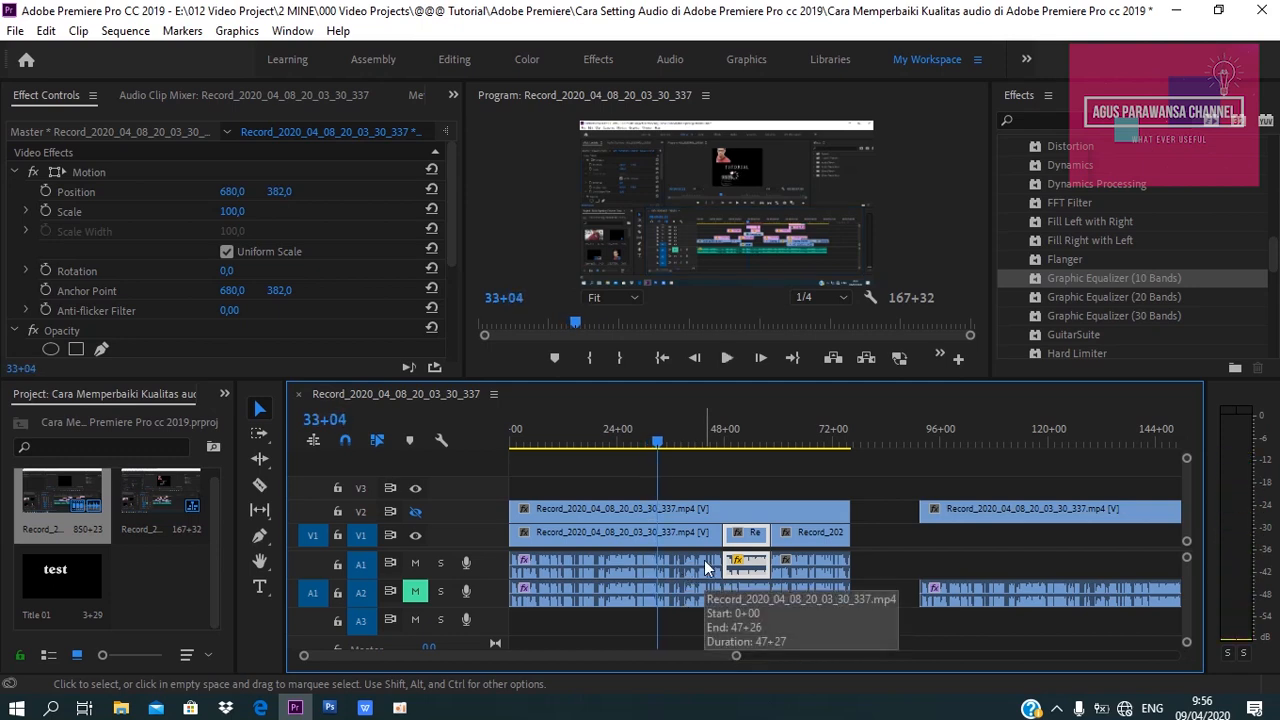
{"action": "left_click", "coordinate": [735, 442]}
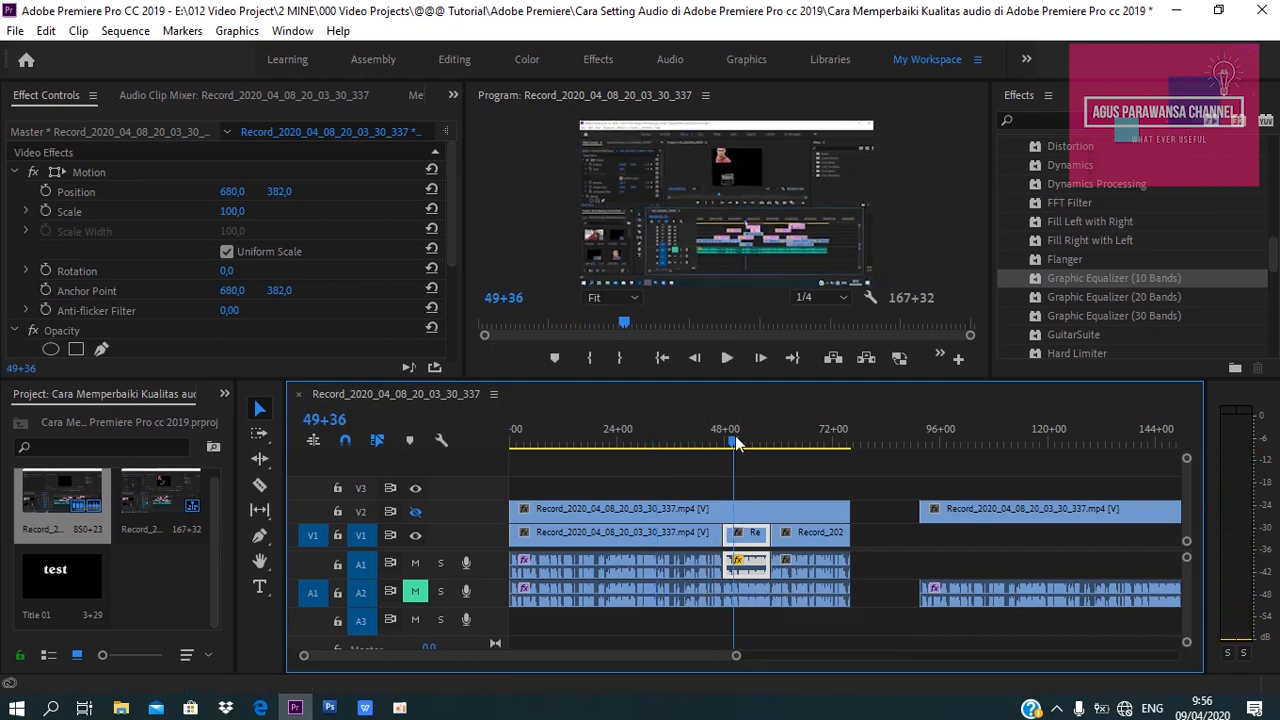
{"action": "key", "text": "space"}
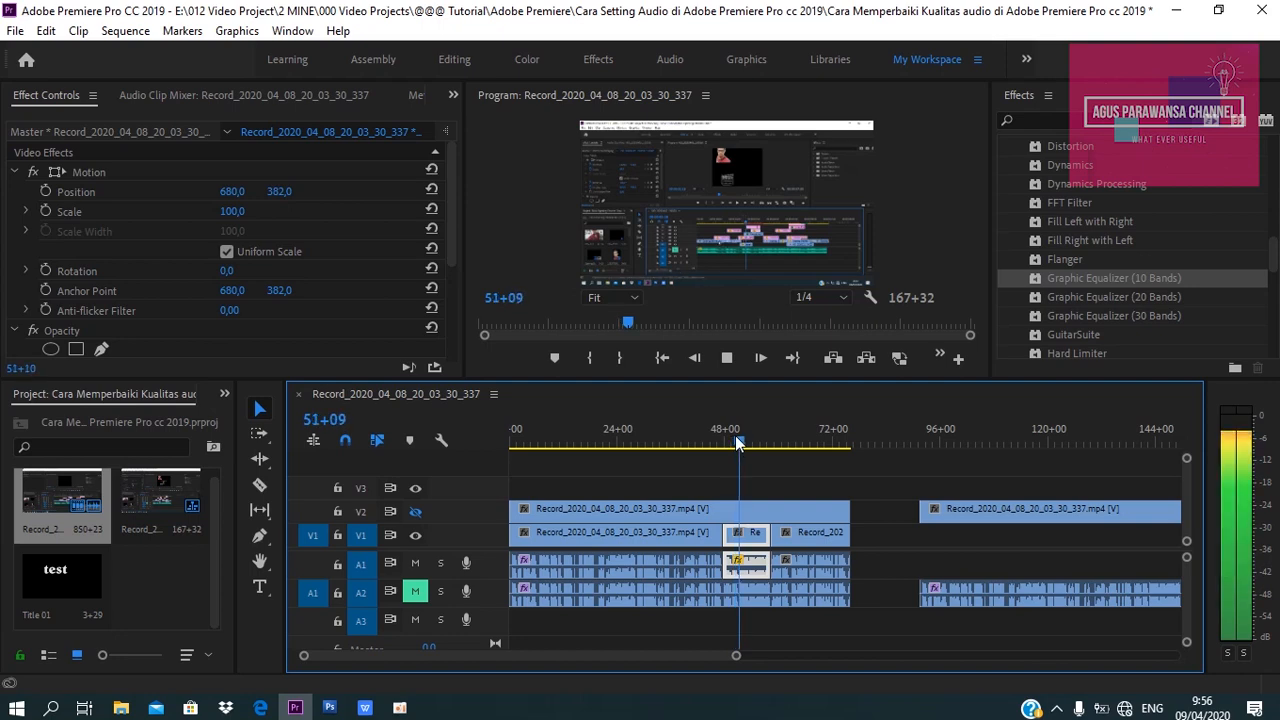
{"action": "key", "text": "space"}
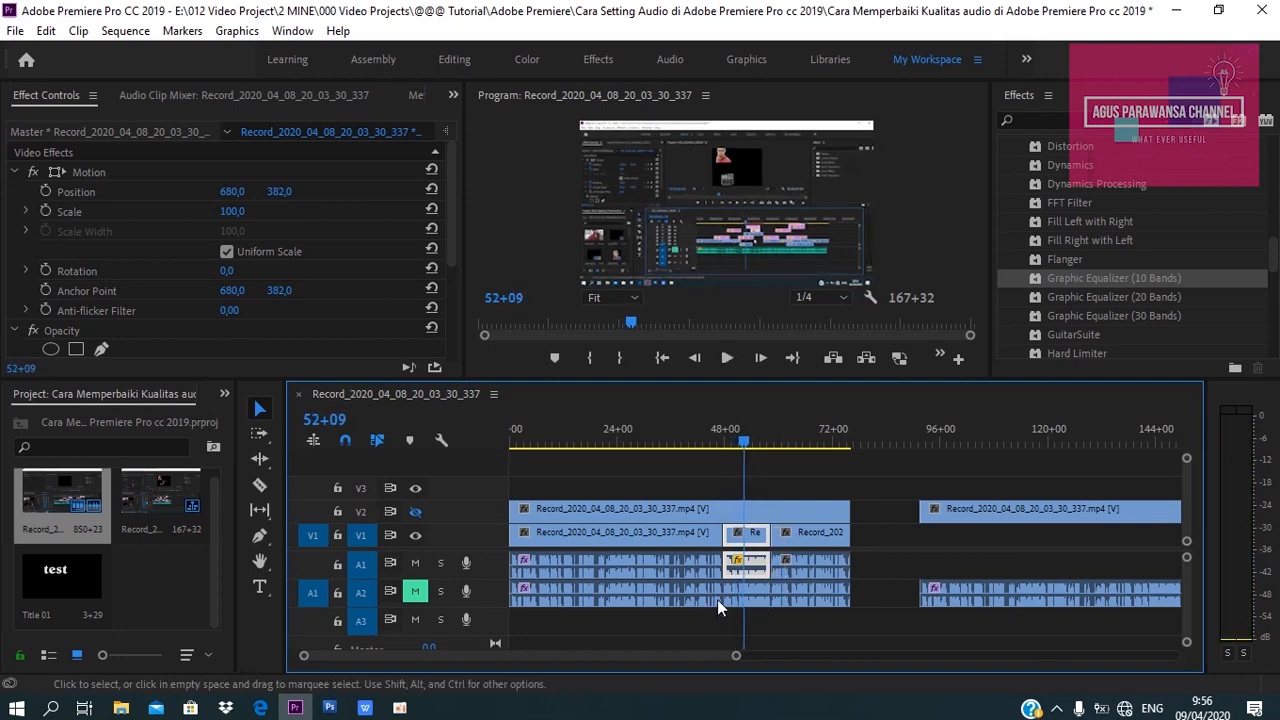
{"action": "left_click", "coordinate": [645, 443]}
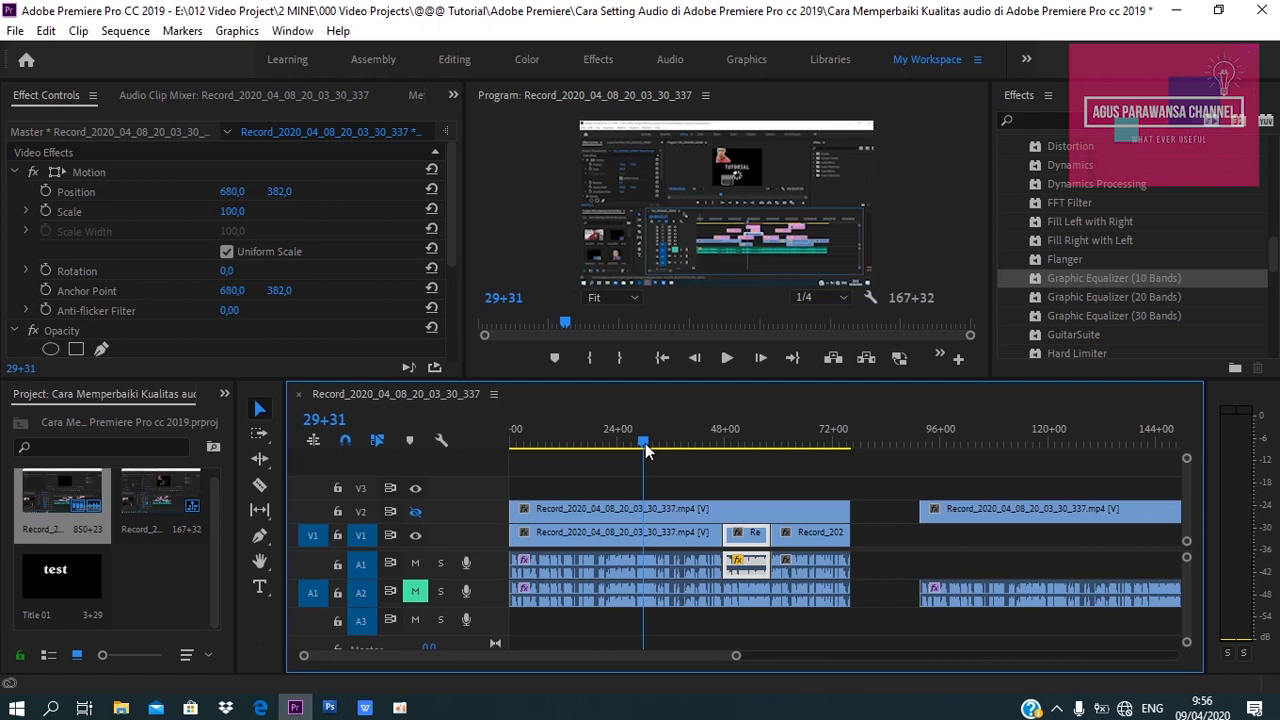
{"action": "left_click", "coordinate": [737, 442]}
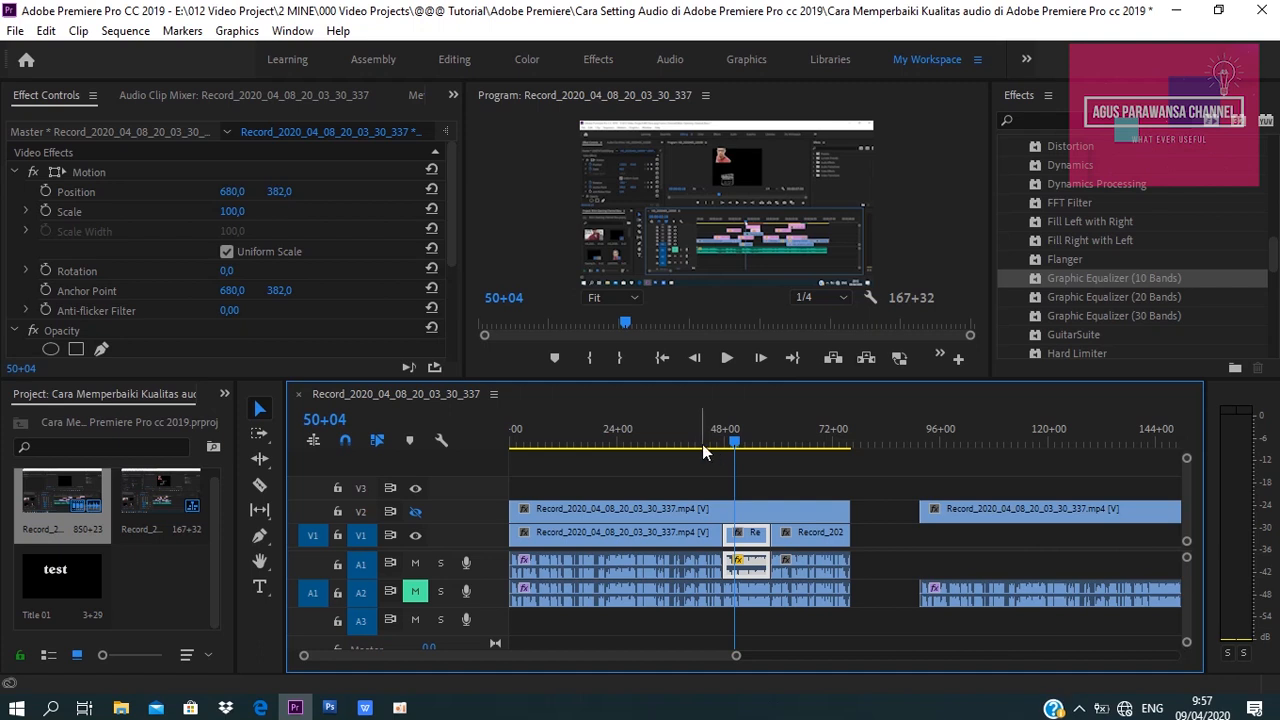
Select the first A1 clip and open its Graphic Equalizer custom setup editor to review the band settings, then close it.
{"action": "left_click", "coordinate": [649, 446]}
{"action": "left_click", "coordinate": [656, 568]}
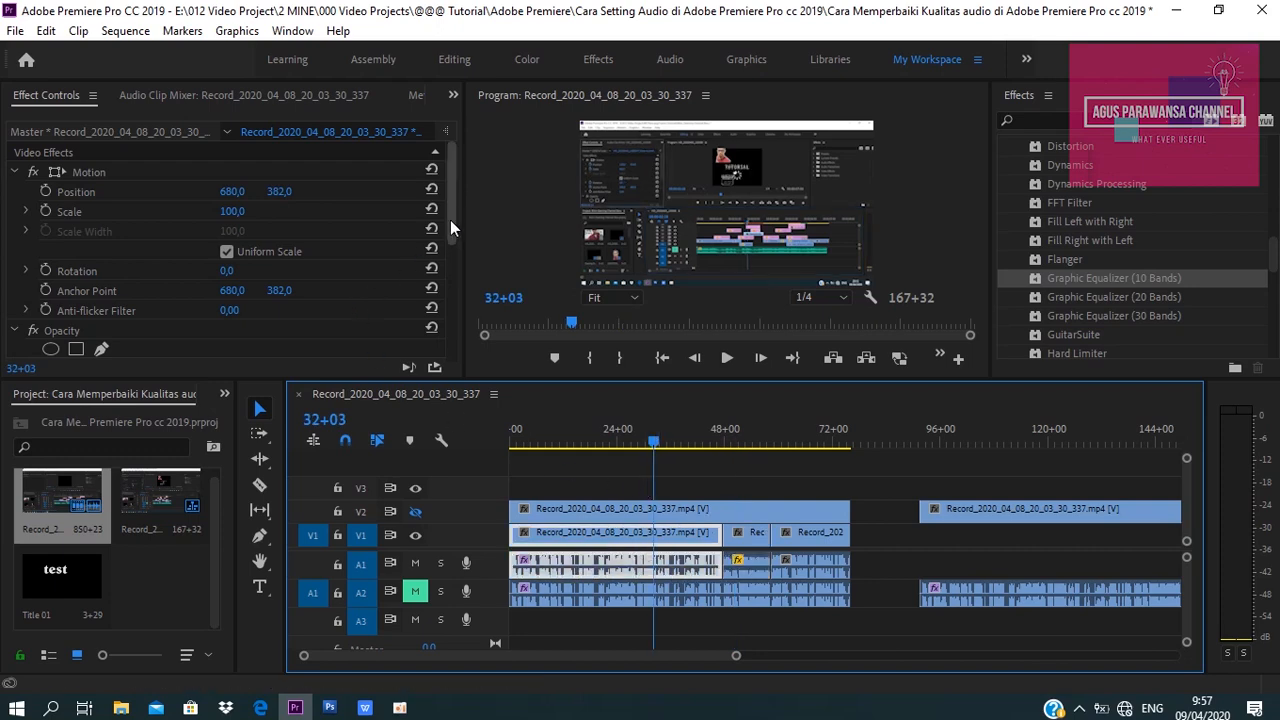
{"action": "left_click_drag", "start_coordinate": [450, 220], "coordinate": [452, 331]}
{"action": "left_click", "coordinate": [334, 299]}
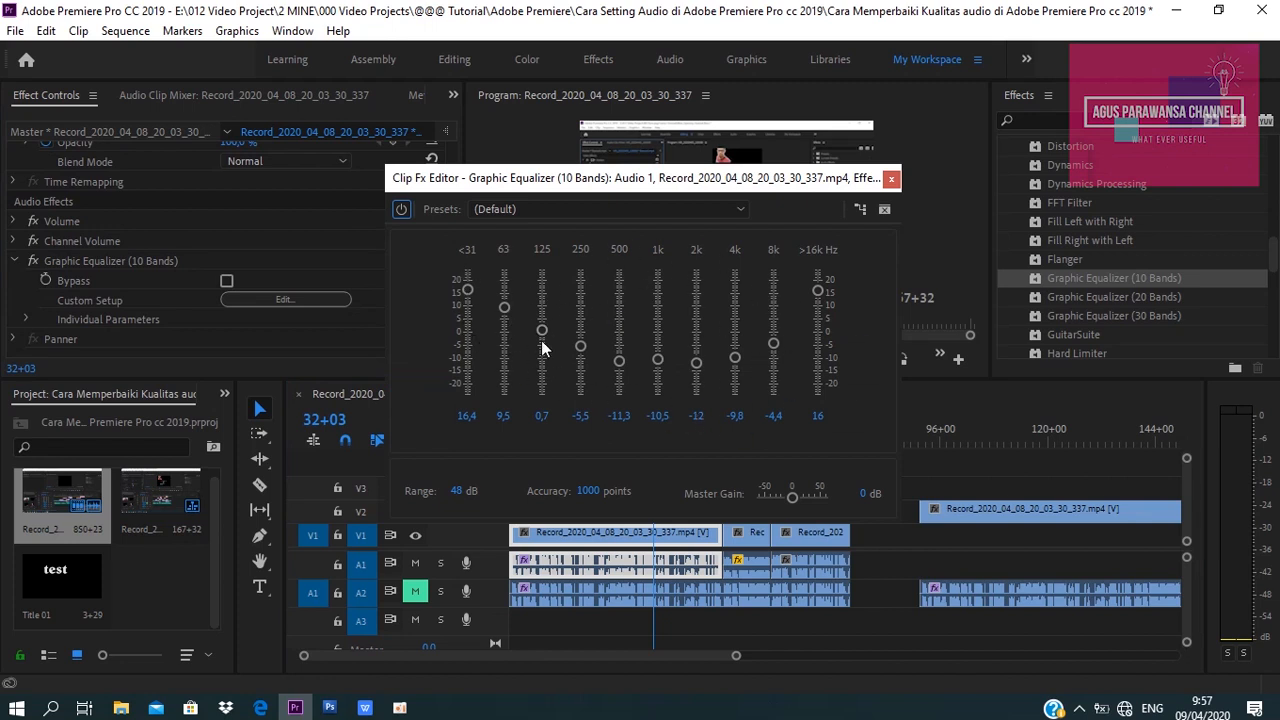
{"action": "left_click", "coordinate": [893, 180]}
{"action": "left_click", "coordinate": [633, 541]}
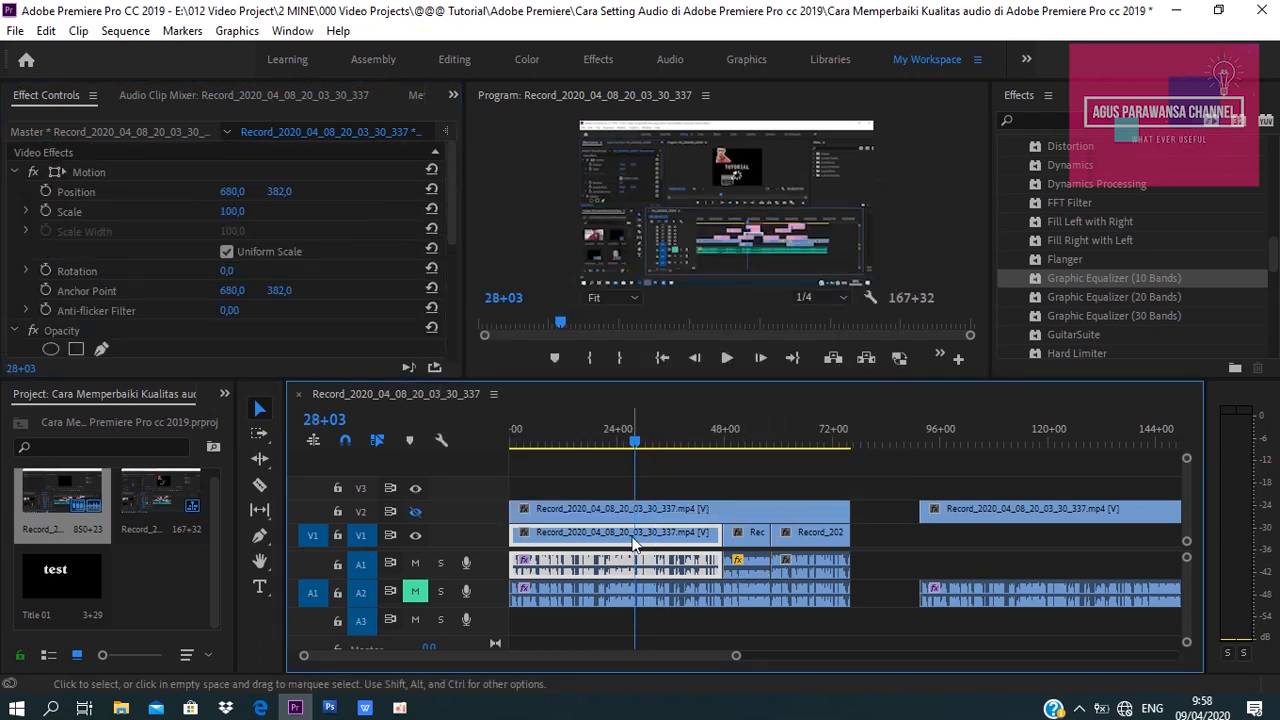